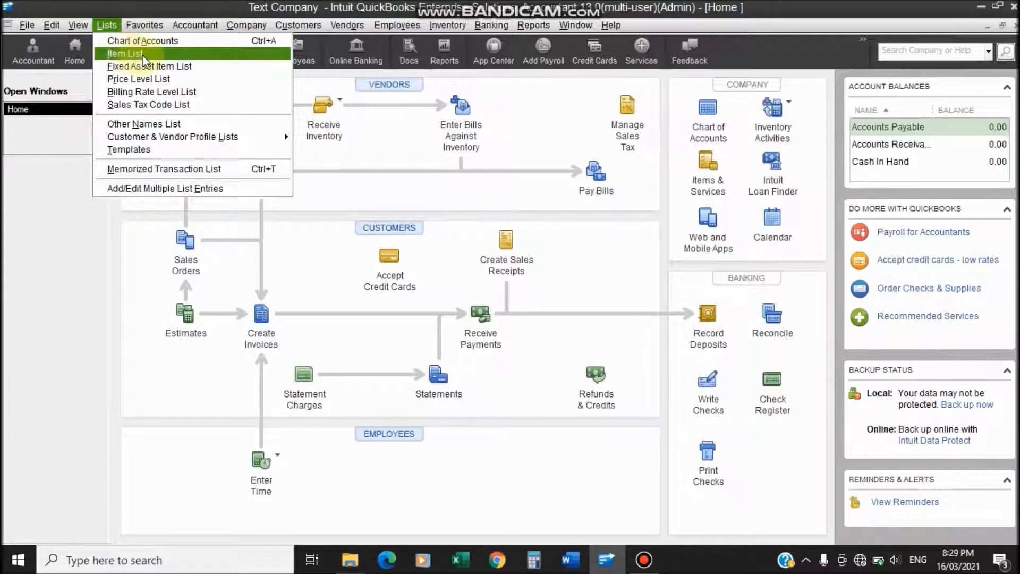
Open the Item List and start creating a new item.
{"action": "left_click", "coordinate": [127, 54]}
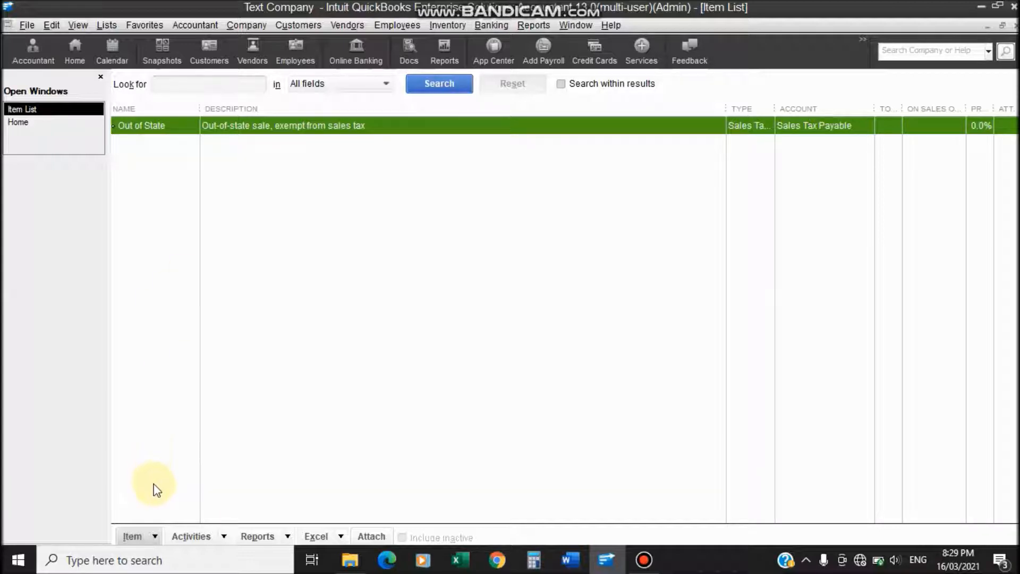
{"action": "left_click", "coordinate": [156, 536]}
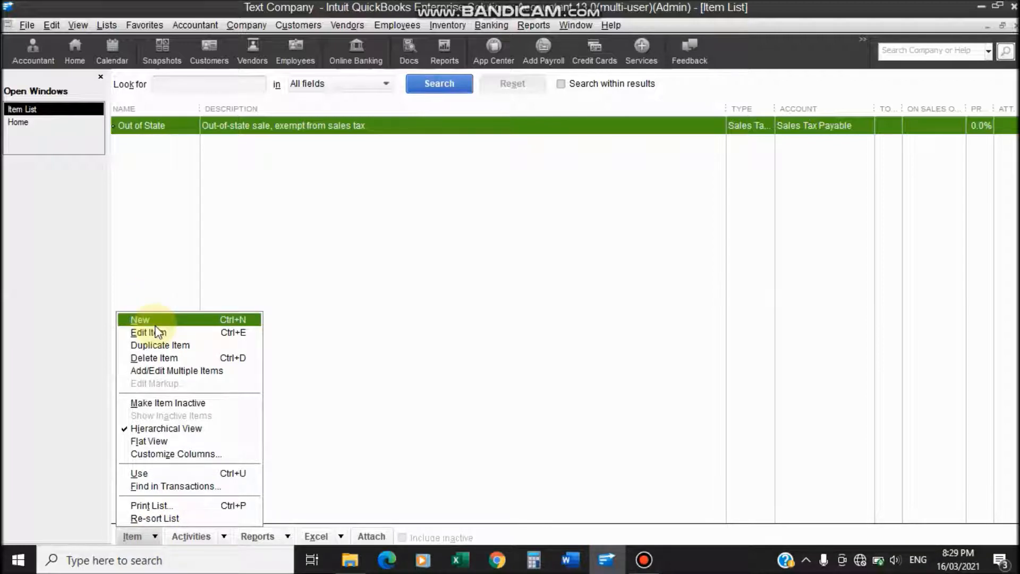
{"action": "left_click", "coordinate": [228, 319]}
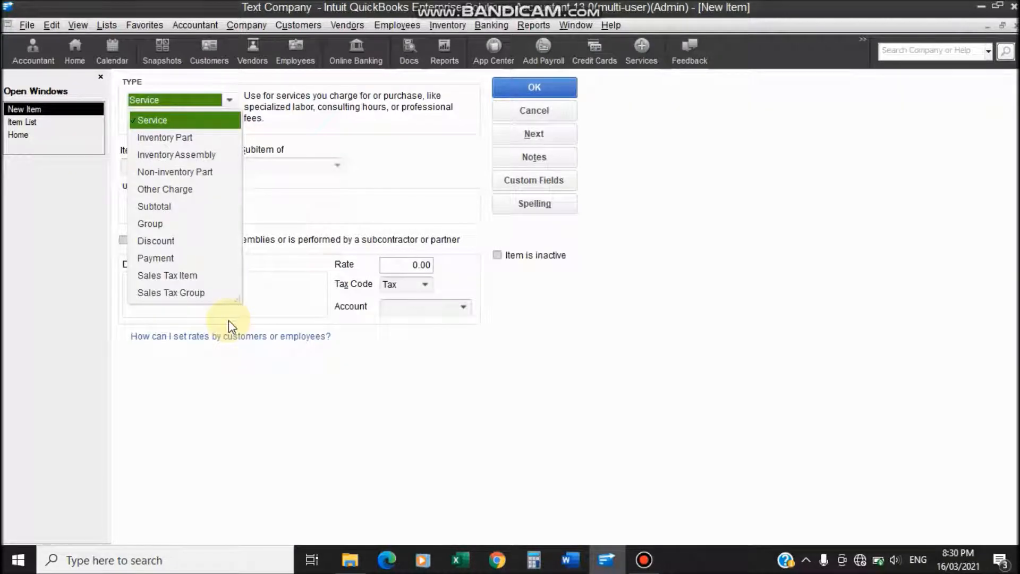
{"action": "left_click", "coordinate": [351, 131]}
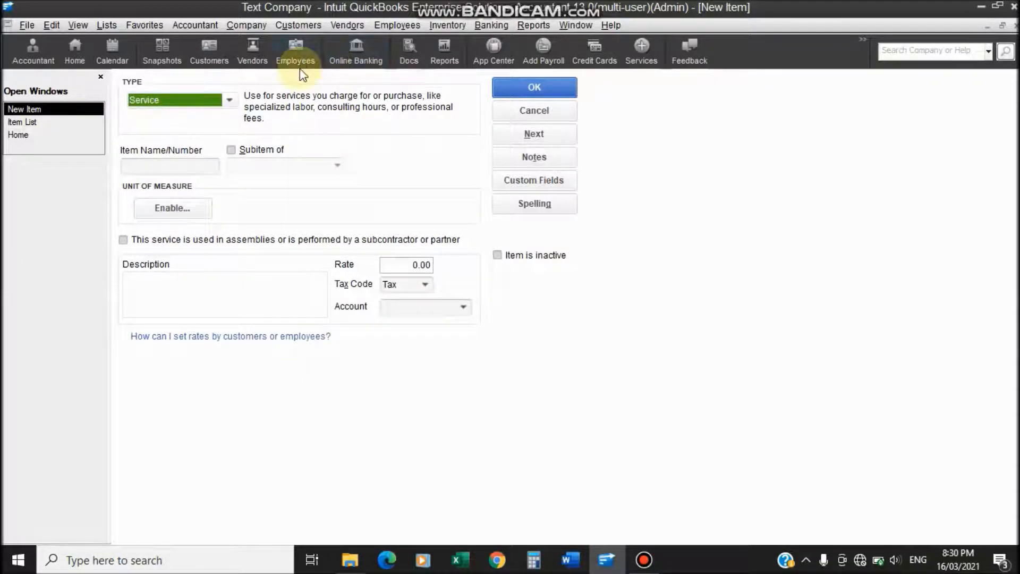
Set the new item's type to Service and enter 001 as its item name/number.
{"action": "left_click", "coordinate": [229, 100]}
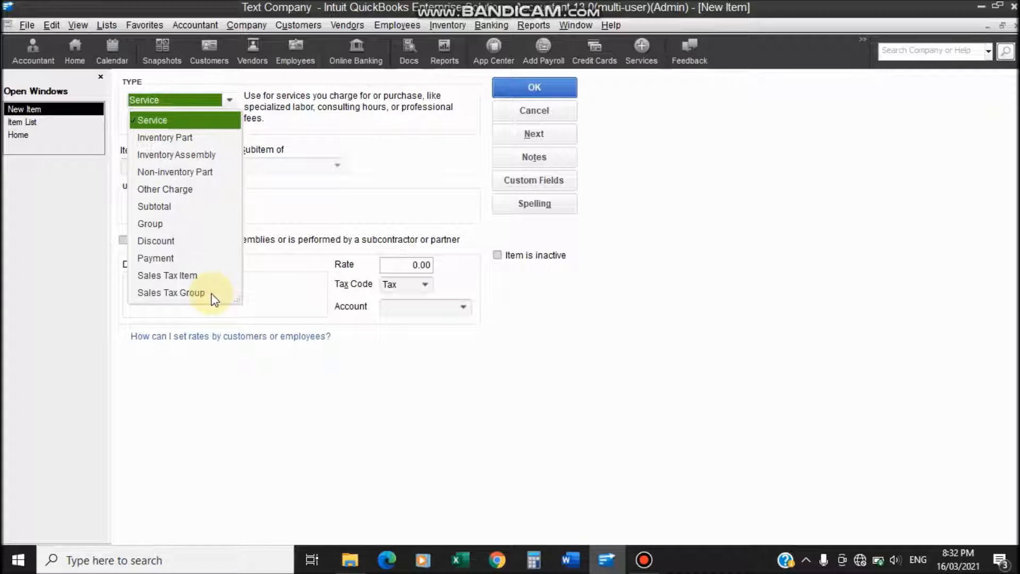
{"action": "left_click", "coordinate": [184, 121]}
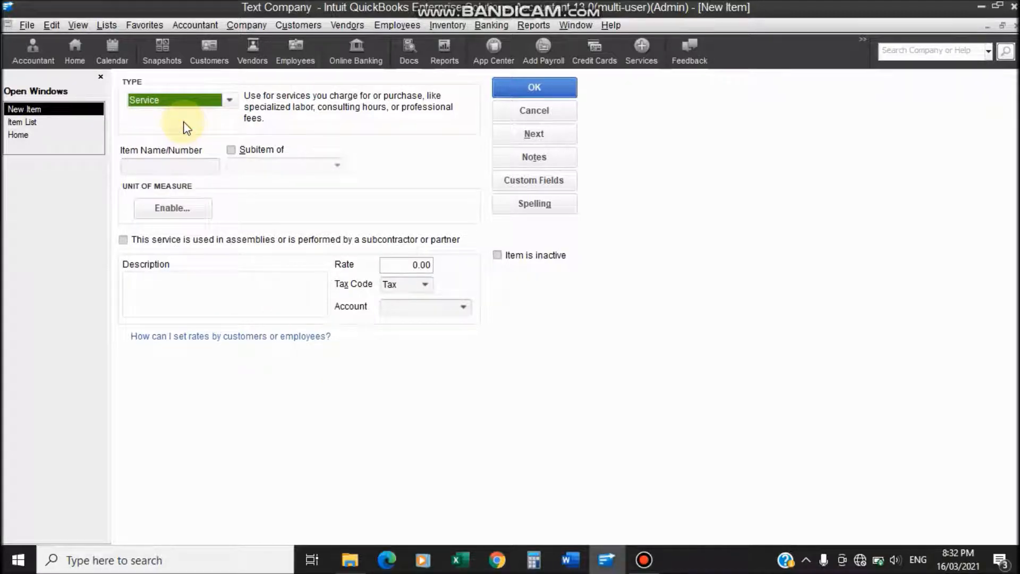
{"action": "left_click", "coordinate": [190, 165]}
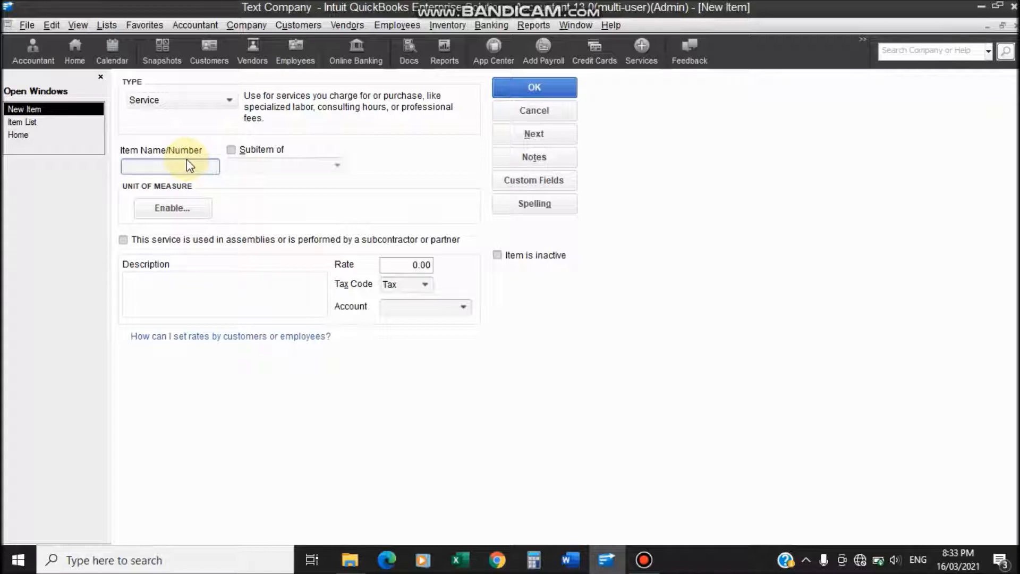
{"action": "type", "text": "001"}
{"action": "key", "text": "Tab"}
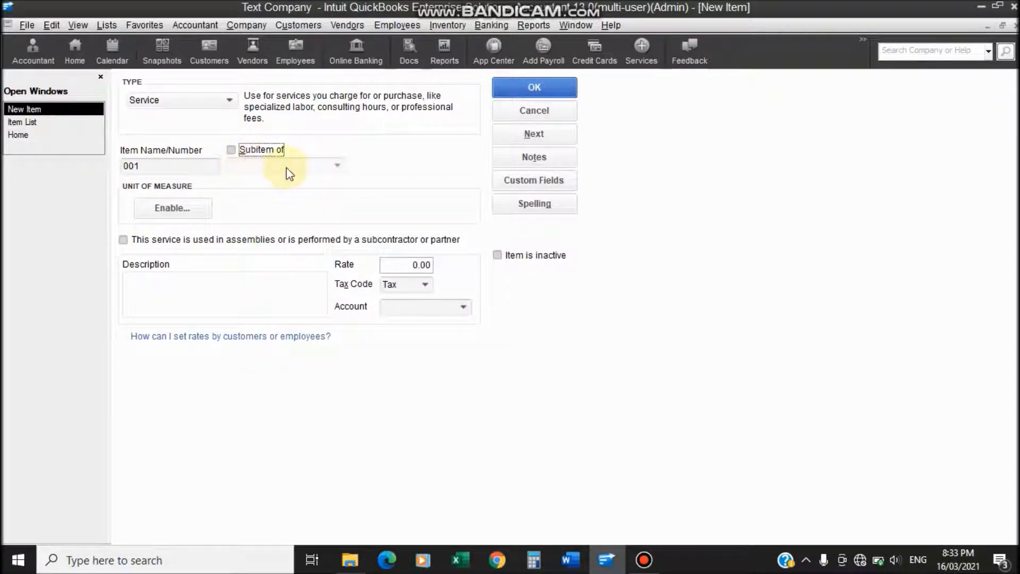
{"action": "left_click", "coordinate": [275, 150]}
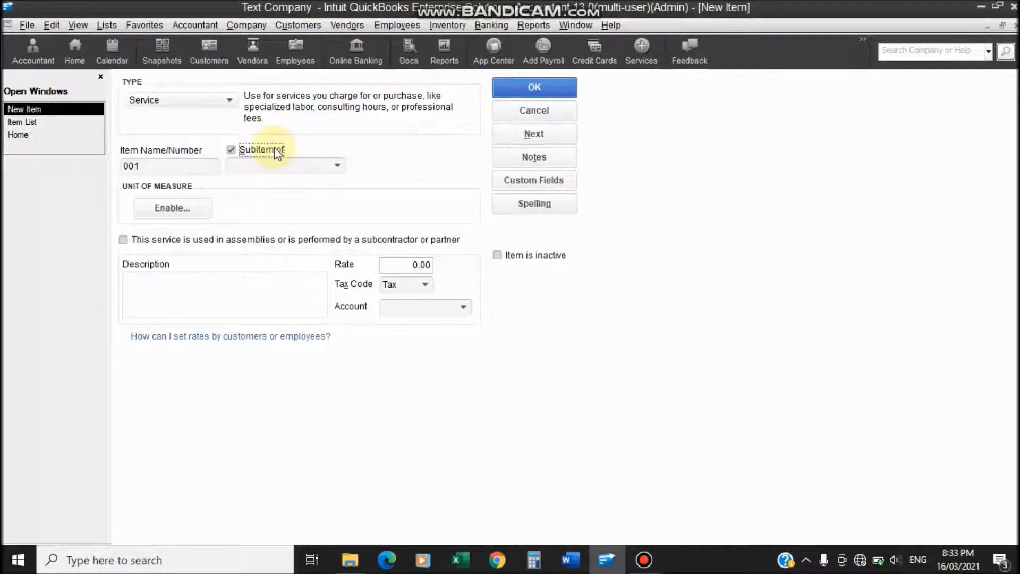
{"action": "left_click", "coordinate": [335, 164]}
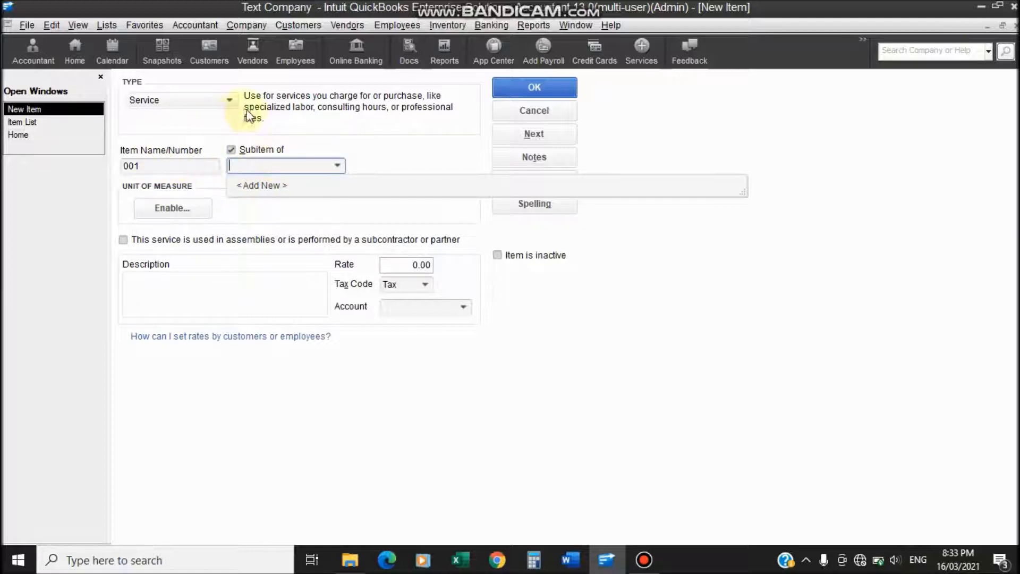
{"action": "left_click", "coordinate": [231, 149]}
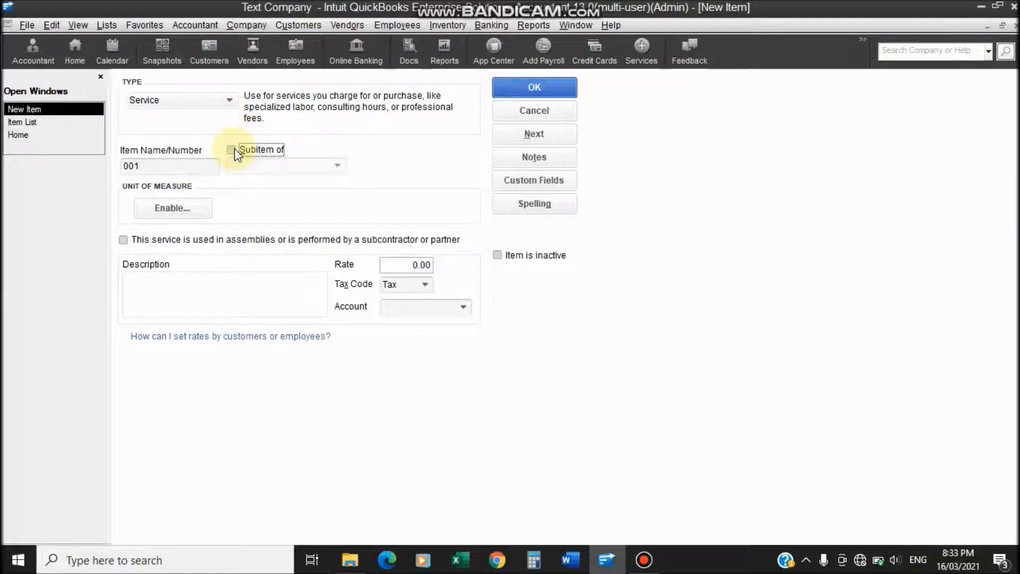
Enter "Service Fee" as the service item's description and set its tax code to Non.
{"action": "left_click", "coordinate": [202, 281]}
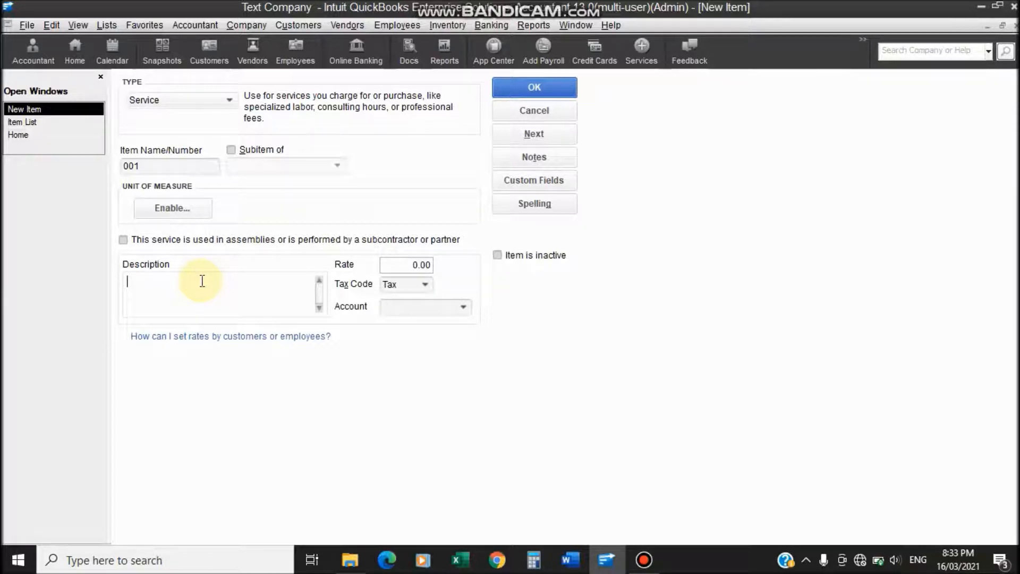
{"action": "type", "text": "Service"}
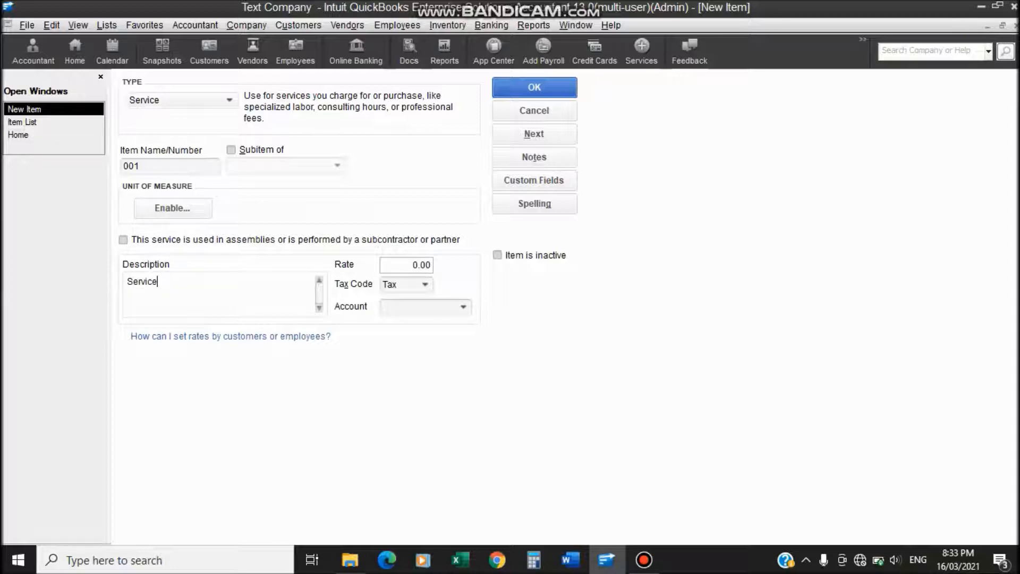
{"action": "type", "text": " Fee"}
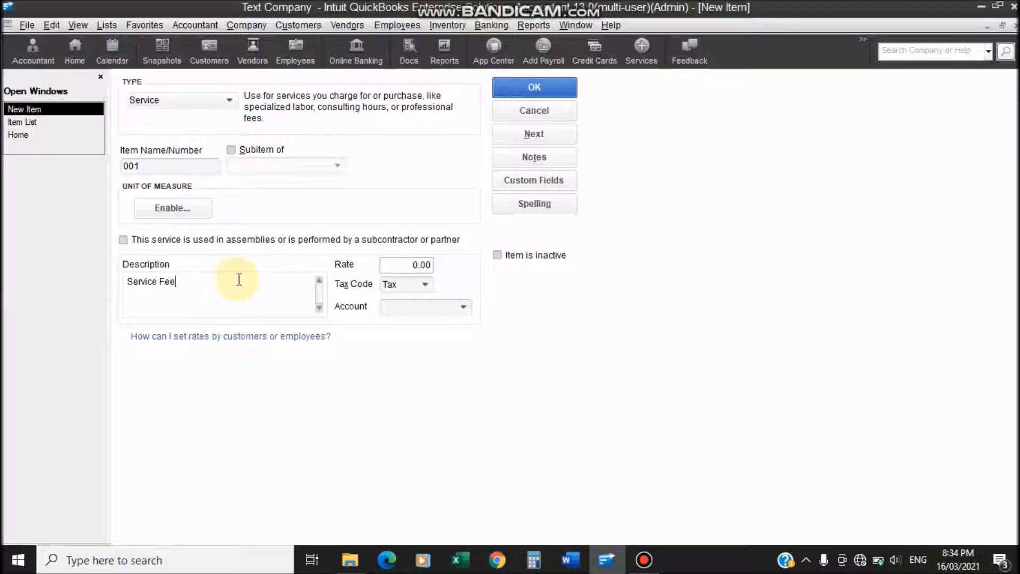
{"action": "left_click", "coordinate": [402, 272]}
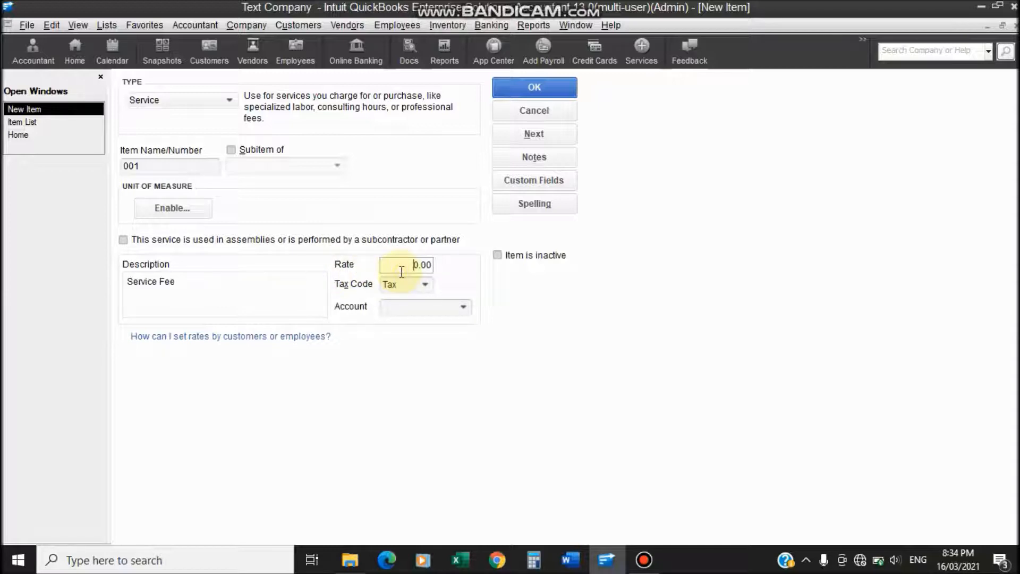
{"action": "left_click_drag", "start_coordinate": [402, 272], "coordinate": [444, 273]}
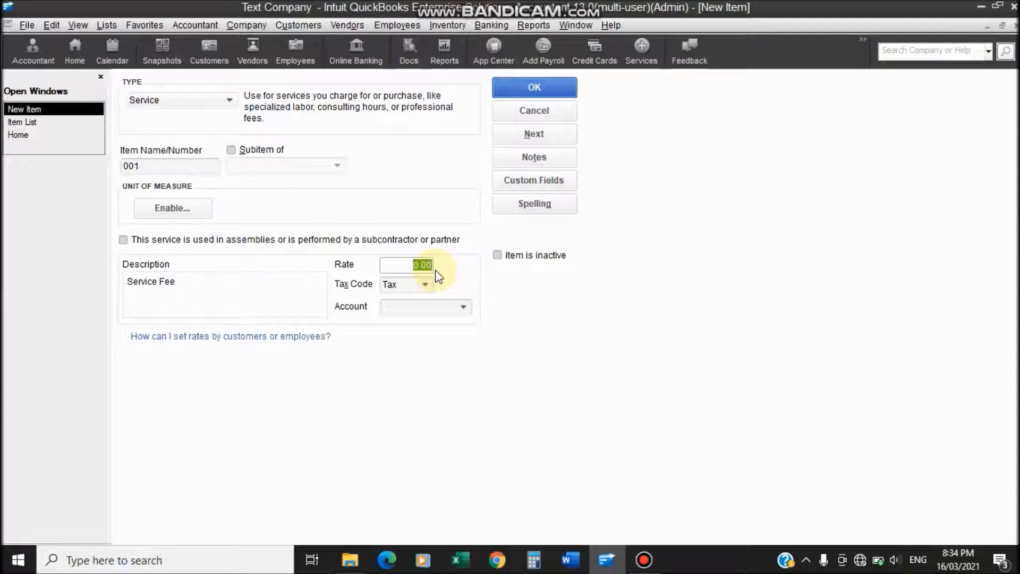
{"action": "left_click", "coordinate": [427, 286]}
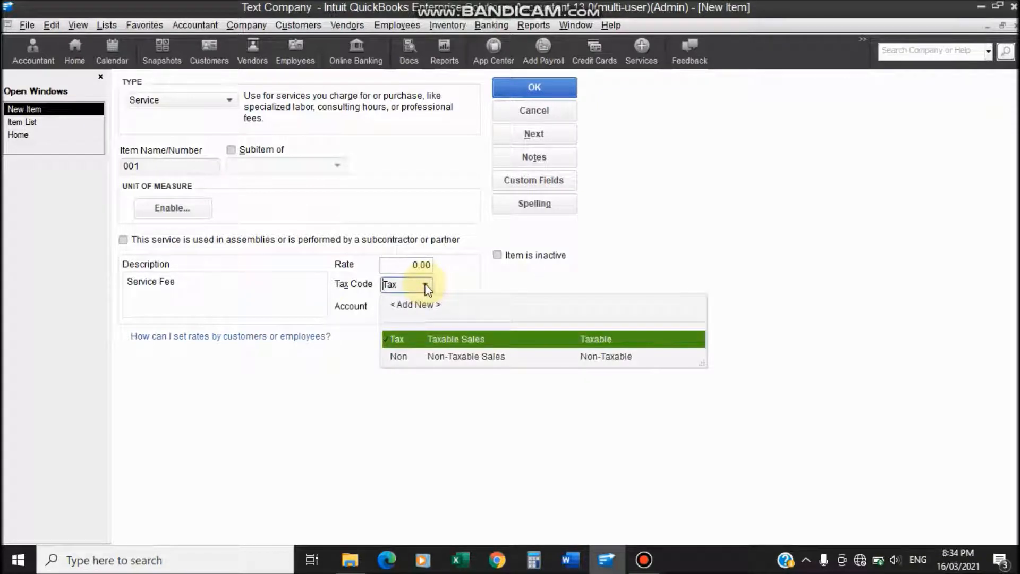
{"action": "left_click", "coordinate": [455, 355]}
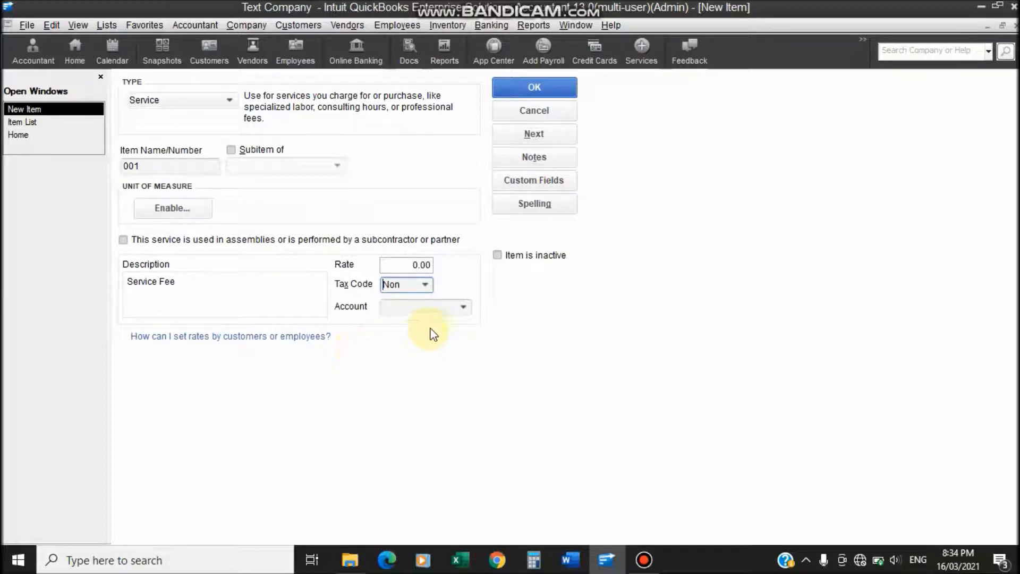
Assign the service item to the Sales Income account and save it, continuing with another new item.
{"action": "left_click", "coordinate": [464, 308]}
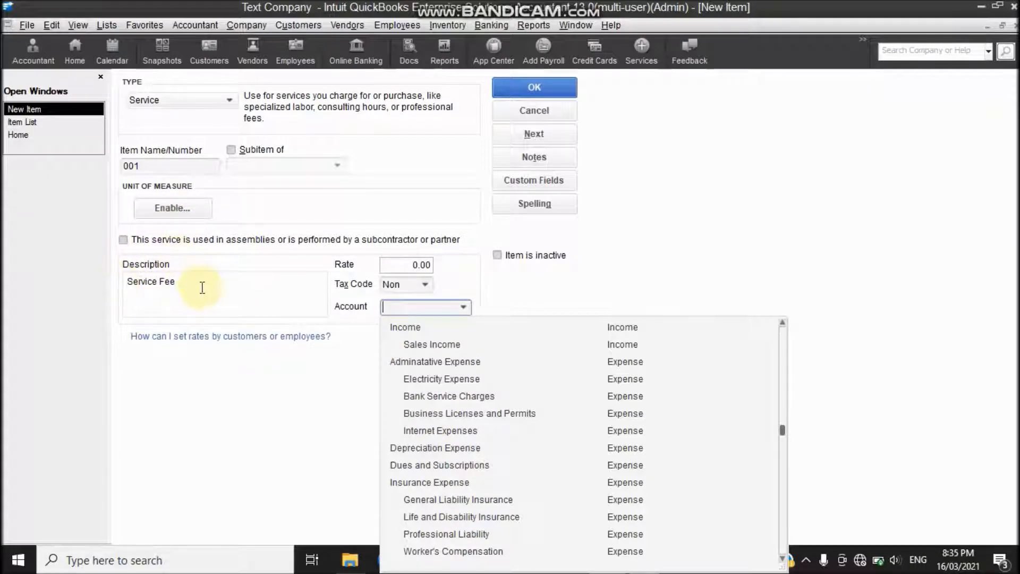
{"action": "left_click", "coordinate": [437, 345]}
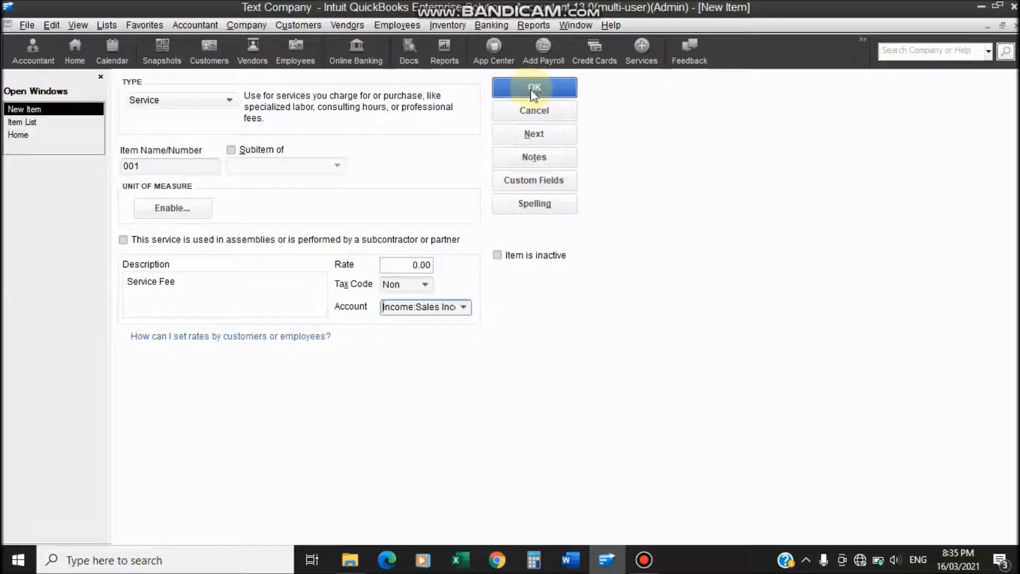
{"action": "left_click", "coordinate": [513, 140]}
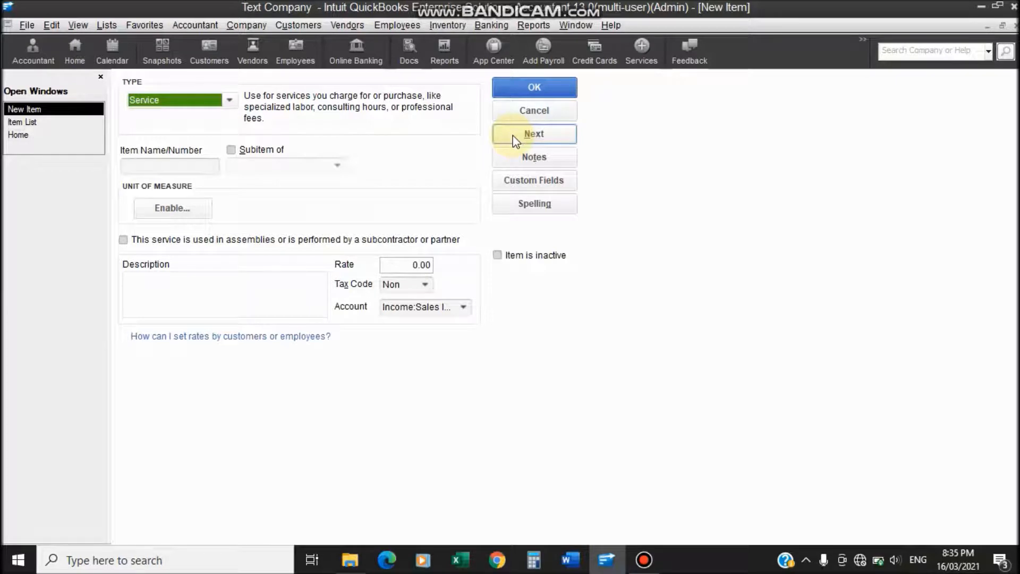
Make the new item an Inventory Part with item name/number 1000 and manufacturer's part number C2000.
{"action": "left_click", "coordinate": [237, 97]}
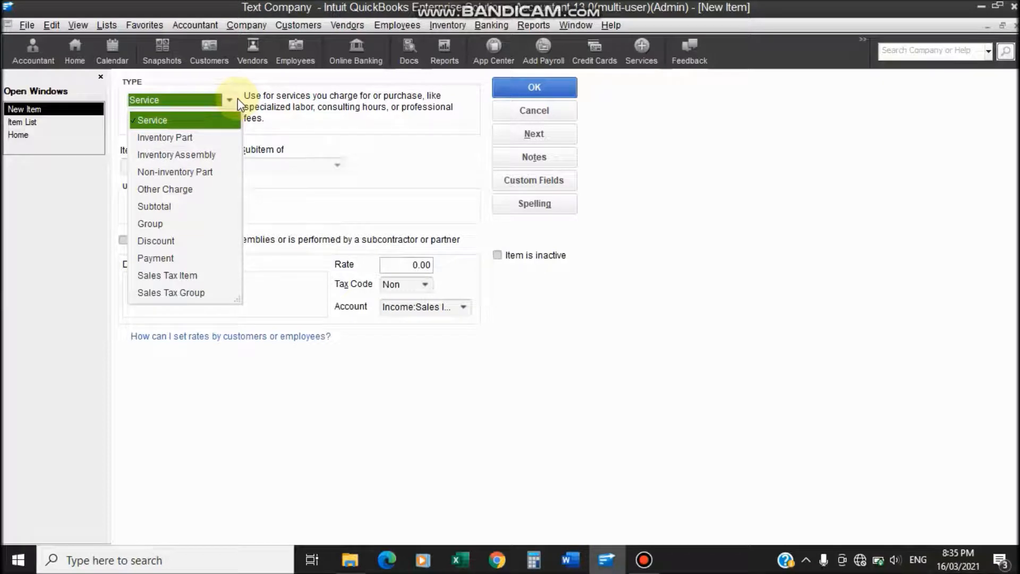
{"action": "left_click", "coordinate": [195, 139]}
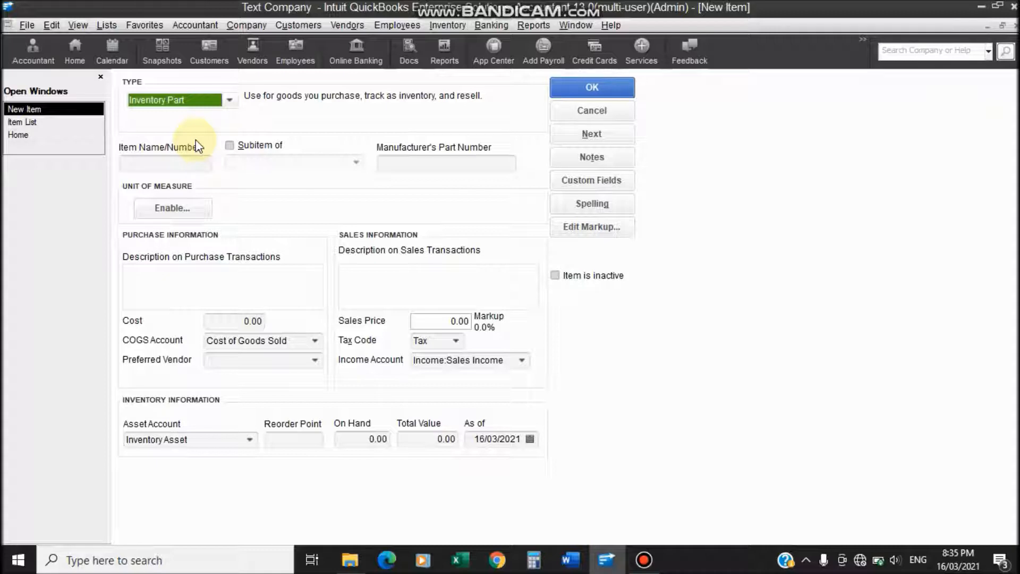
{"action": "left_click", "coordinate": [188, 162]}
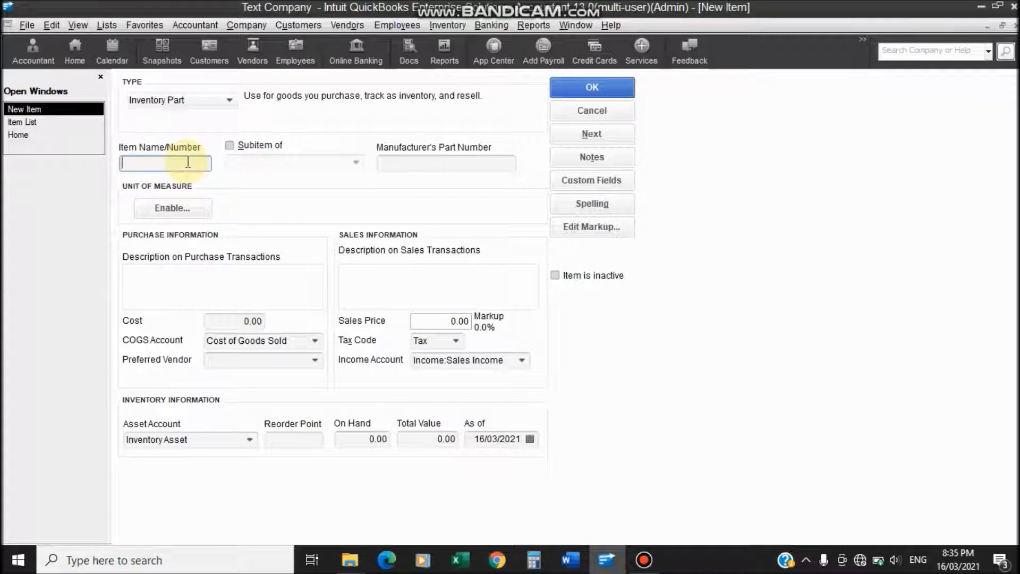
{"action": "type", "text": "1000"}
{"action": "key", "text": "Tab"}
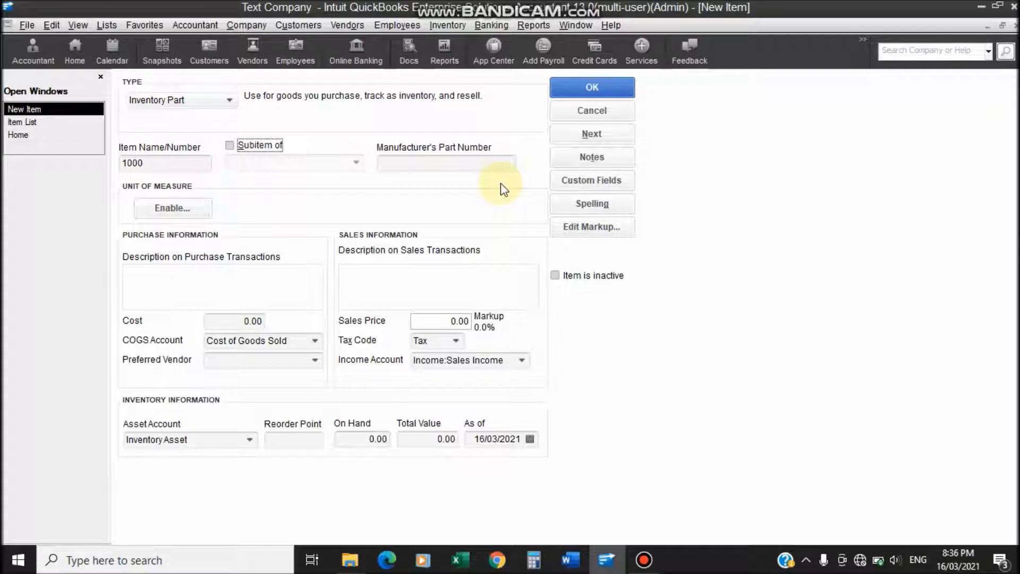
{"action": "left_click", "coordinate": [480, 168]}
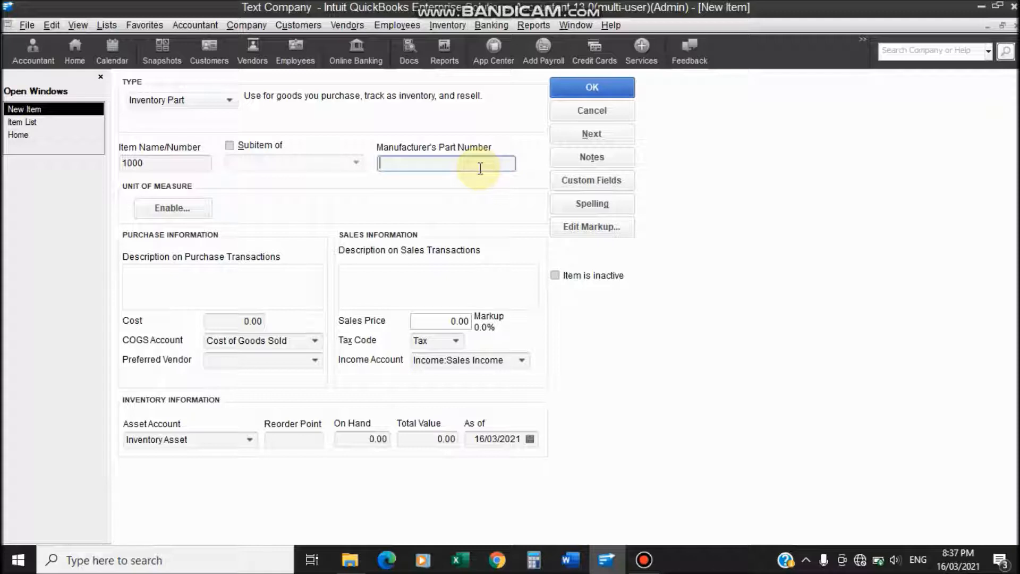
{"action": "type", "text": "C2000"}
Enter "Air Filter C2000" as the description on both purchase and sales transactions.
{"action": "left_click", "coordinate": [294, 291]}
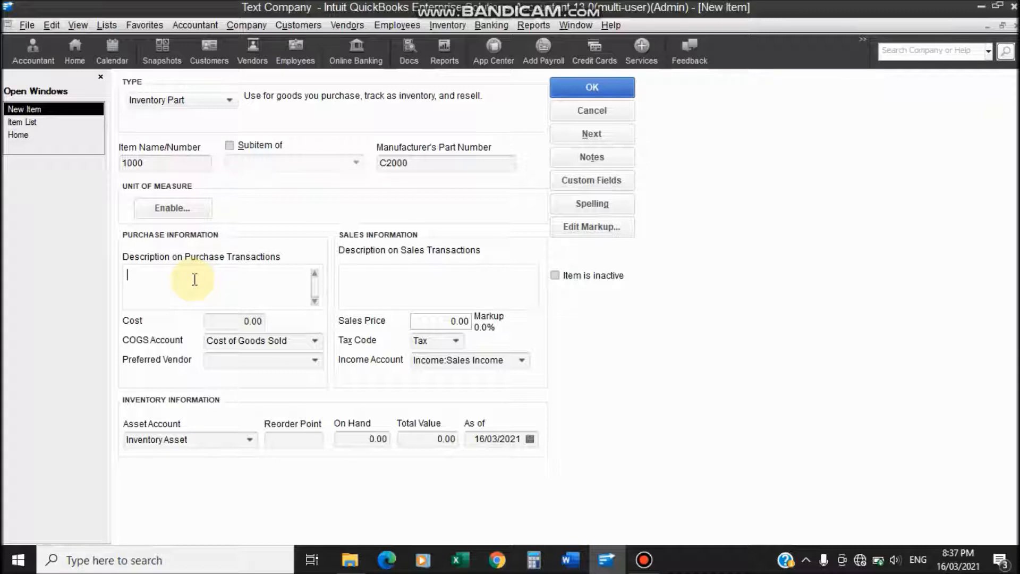
{"action": "type", "text": "Air Fil"}
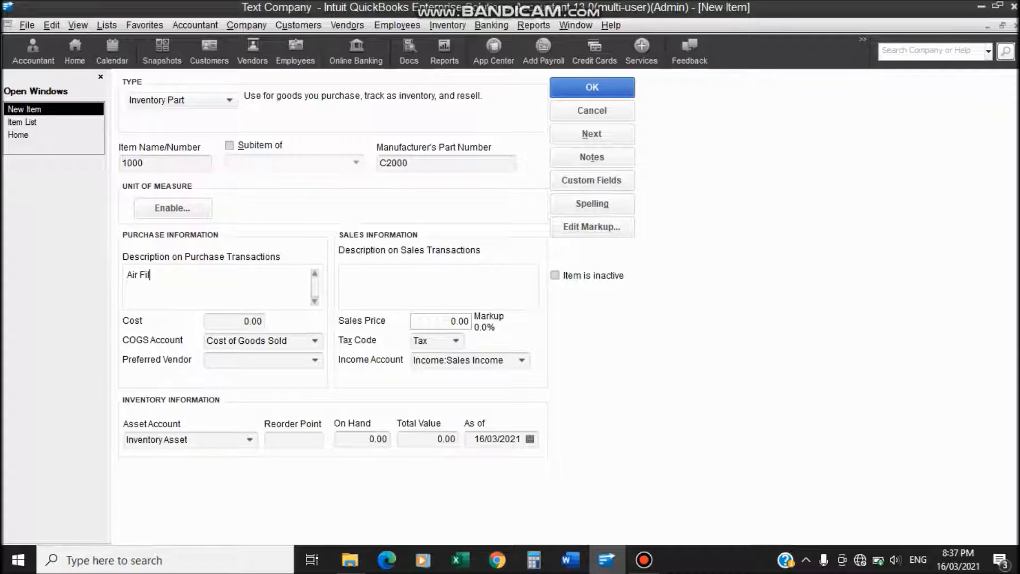
{"action": "type", "text": "ter"}
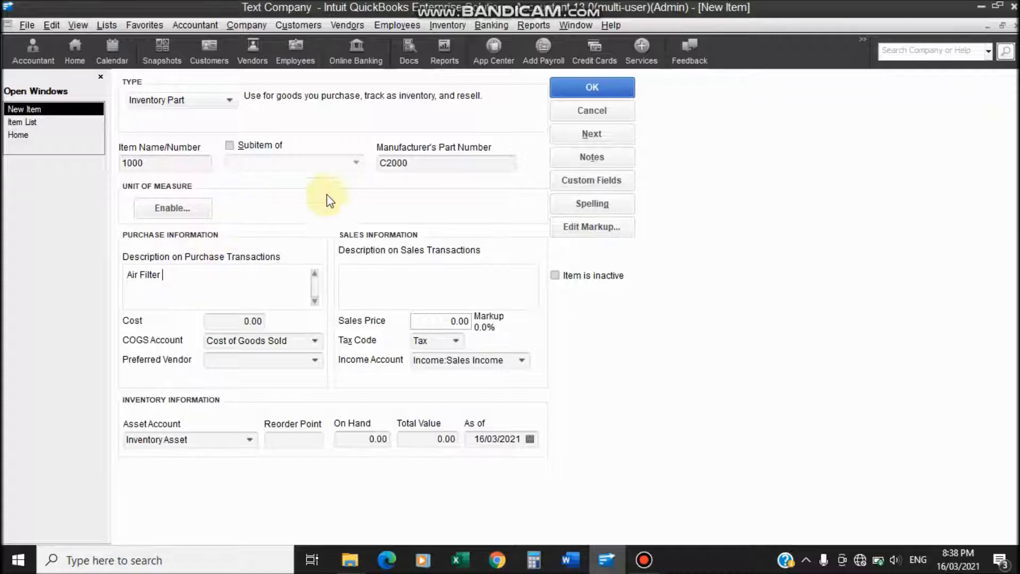
{"action": "left_click", "coordinate": [415, 168]}
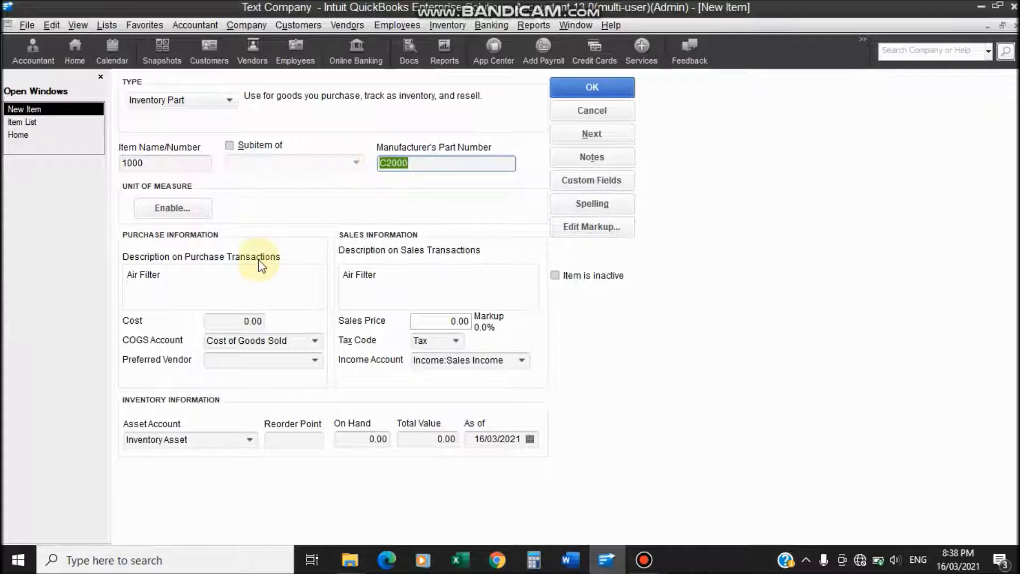
{"action": "left_click", "coordinate": [221, 293]}
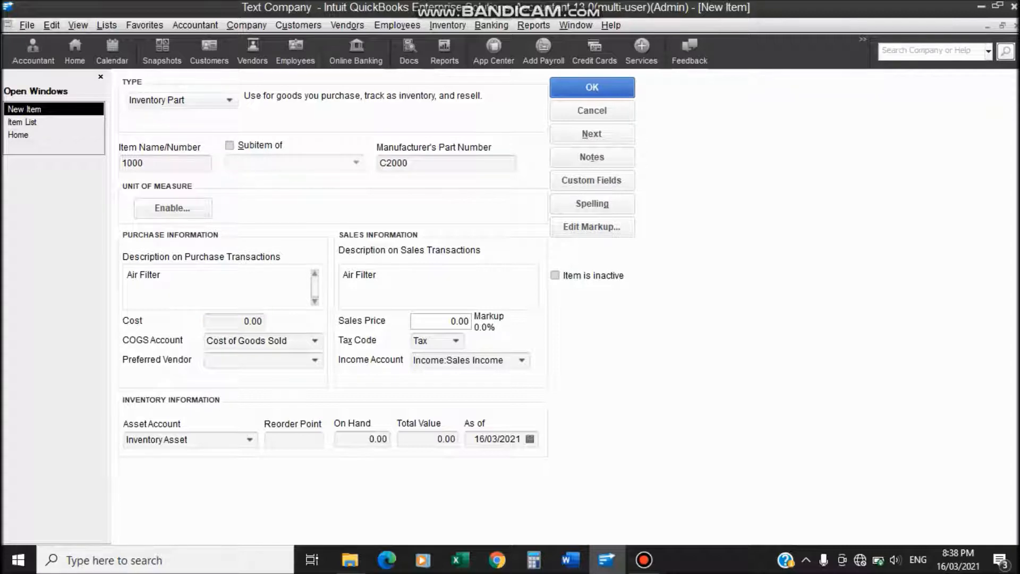
{"action": "type", "text": "C2000"}
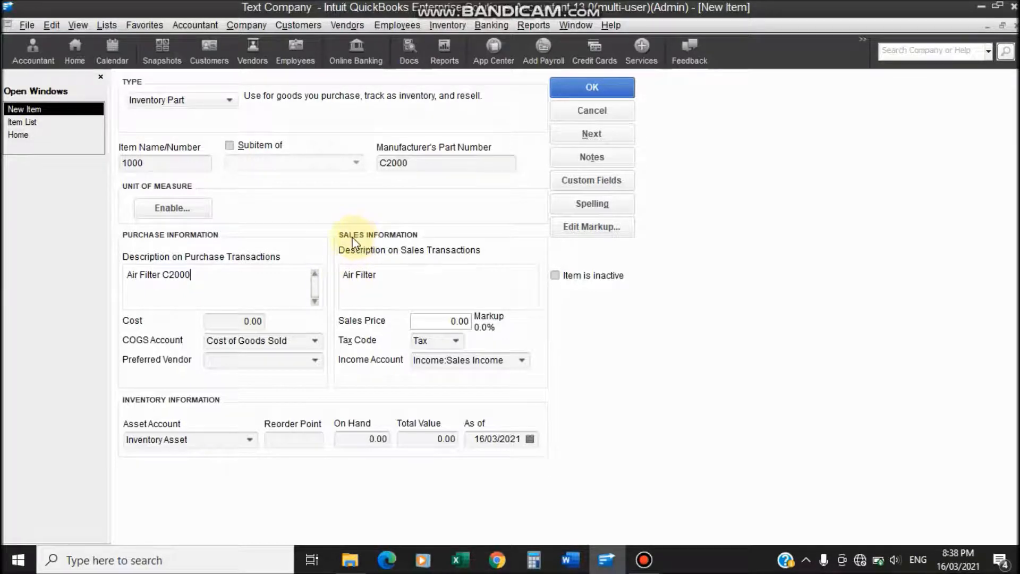
{"action": "left_click", "coordinate": [395, 275]}
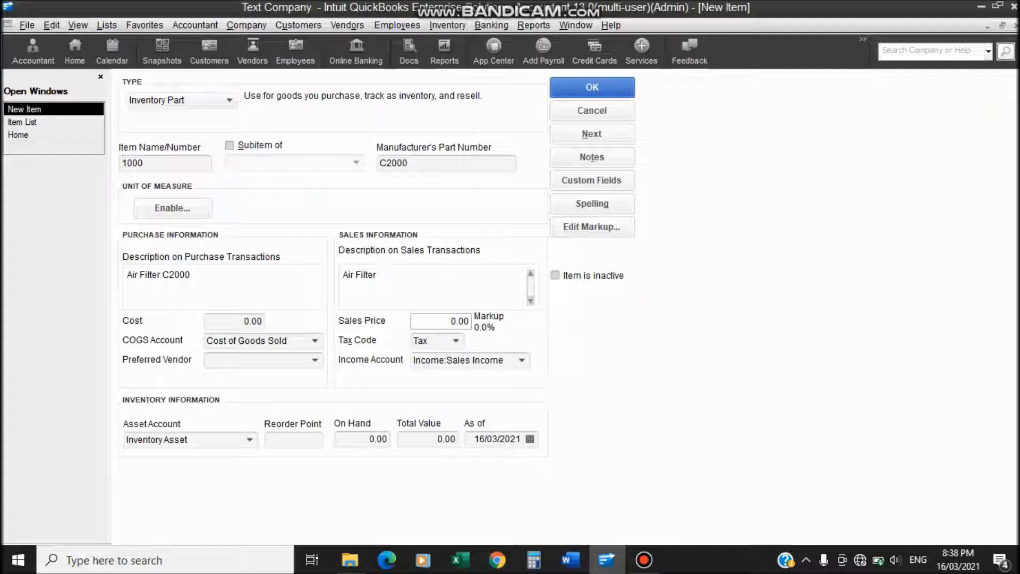
{"action": "type", "text": "C2000"}
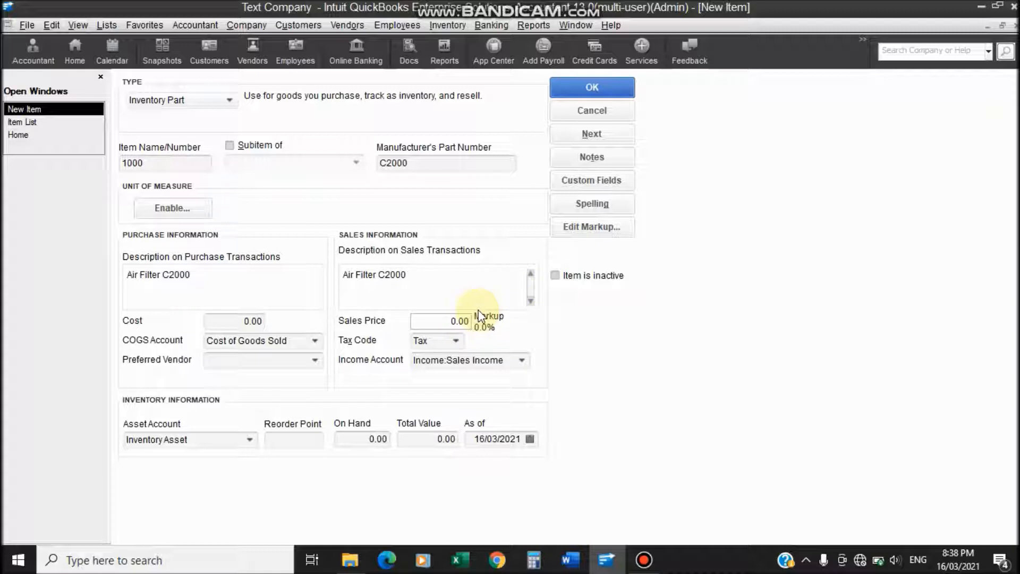
Set the inventory part's purchase cost to 2,000 and its COGS account to Cost of Goods Sold.
{"action": "left_click", "coordinate": [235, 322]}
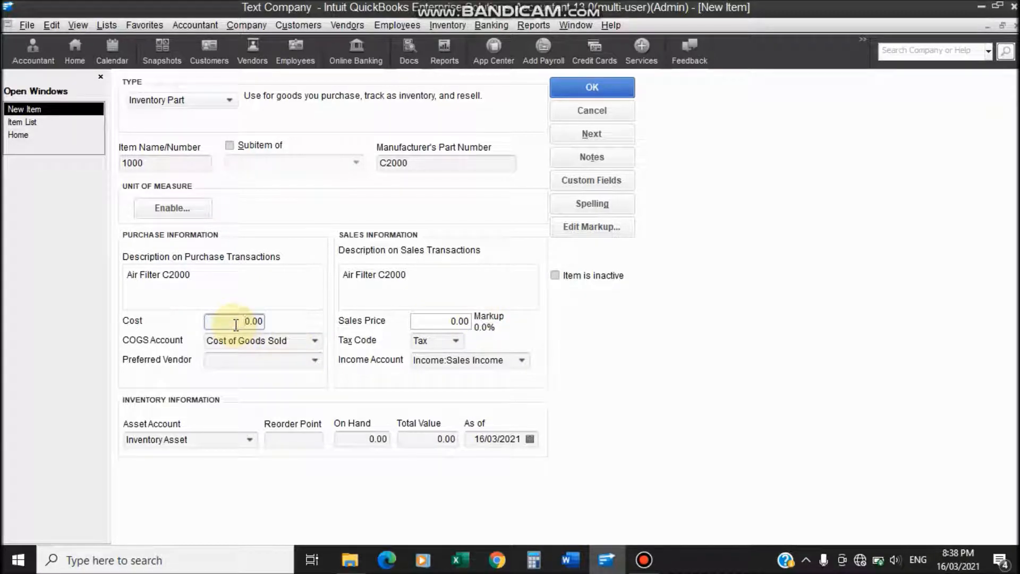
{"action": "left_click_drag", "start_coordinate": [236, 322], "coordinate": [261, 321]}
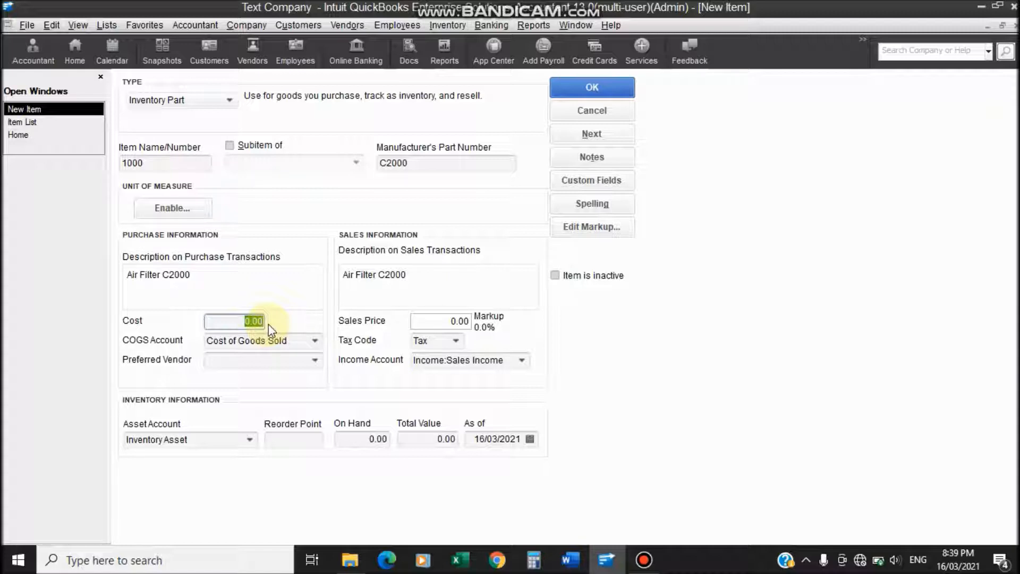
{"action": "type", "text": "500"}
{"action": "key", "text": "BackSpace"}
{"action": "key", "text": "BackSpace"}
{"action": "key", "text": "BackSpace"}
{"action": "type", "text": "2"}
{"action": "type", "text": "000"}
{"action": "left_click", "coordinate": [315, 342]}
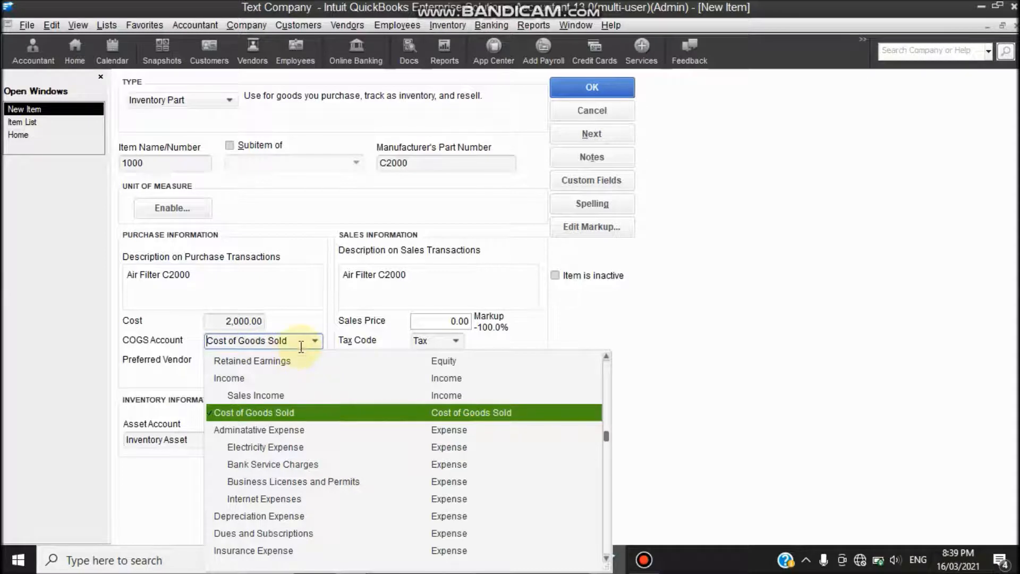
{"action": "left_click", "coordinate": [267, 417]}
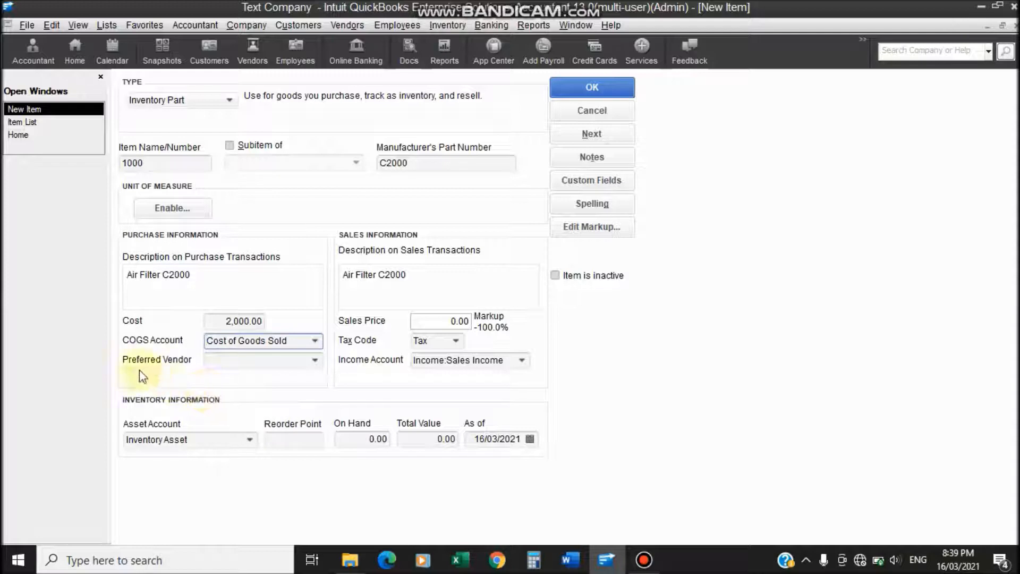
Choose Accc as the preferred vendor for the Air Filter C2000 item.
{"action": "left_click", "coordinate": [224, 364]}
{"action": "left_click", "coordinate": [198, 279]}
{"action": "left_click_drag", "start_coordinate": [198, 279], "coordinate": [104, 266]}
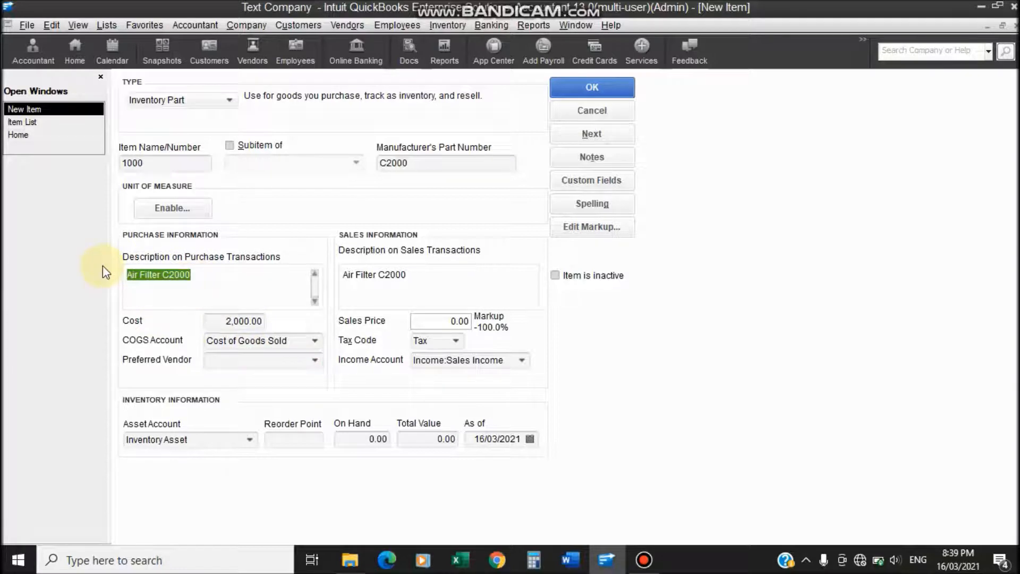
{"action": "left_click", "coordinate": [309, 361]}
{"action": "left_click", "coordinate": [315, 360]}
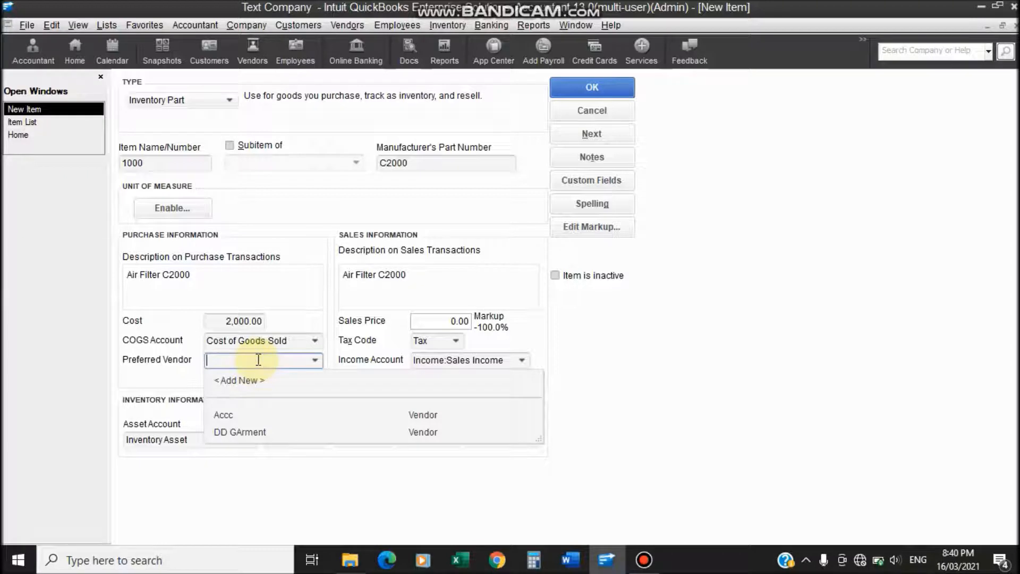
{"action": "left_click", "coordinate": [169, 301]}
{"action": "left_click", "coordinate": [221, 356]}
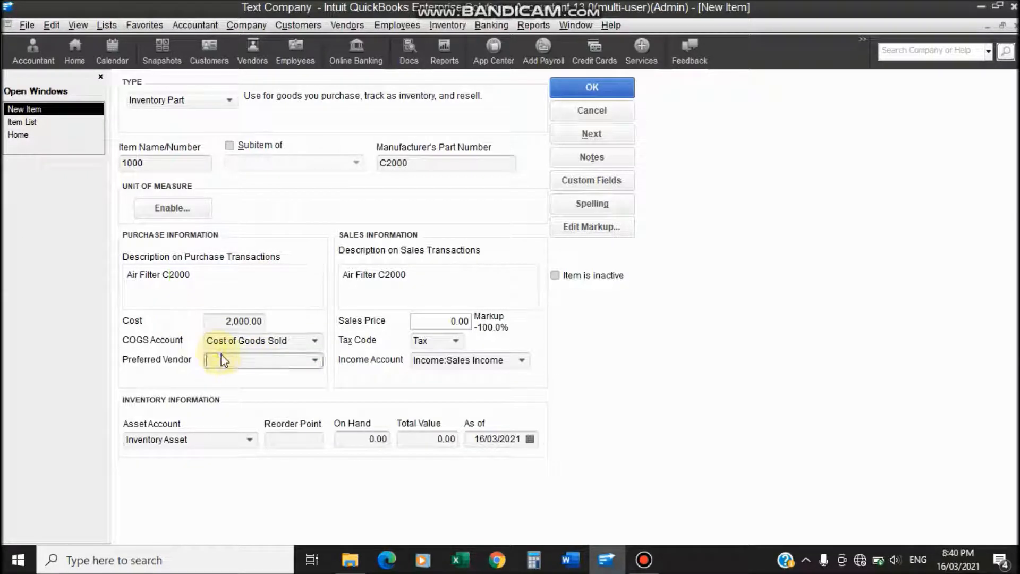
{"action": "left_click", "coordinate": [317, 360]}
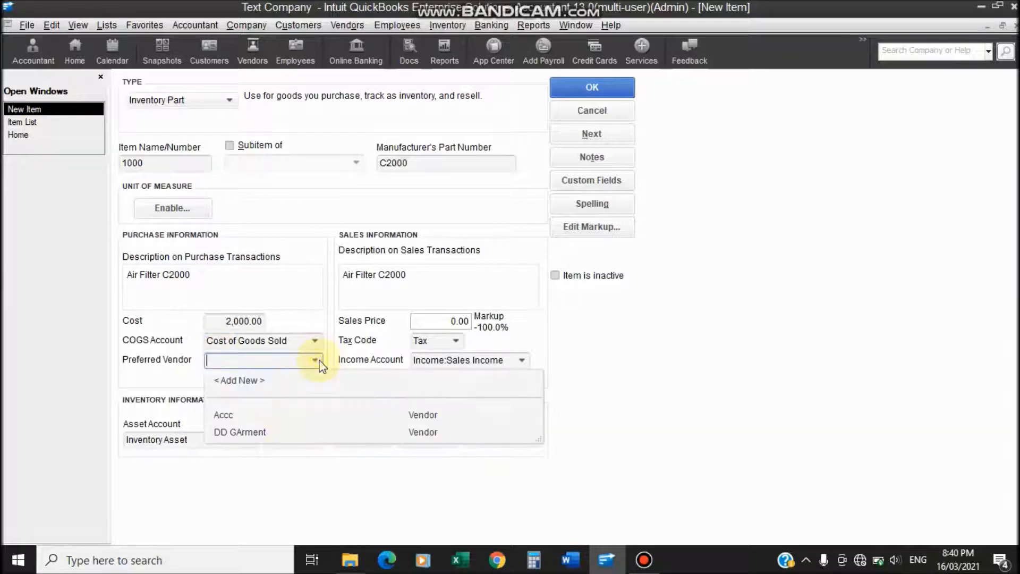
{"action": "left_click", "coordinate": [263, 415]}
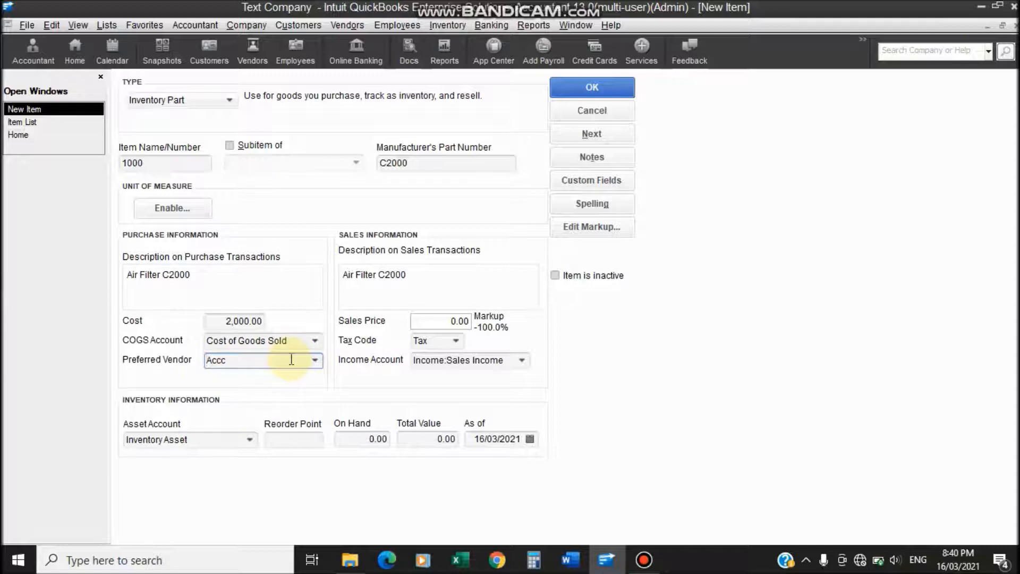
Set the inventory part's sales price to 2,500.
{"action": "left_click", "coordinate": [430, 322]}
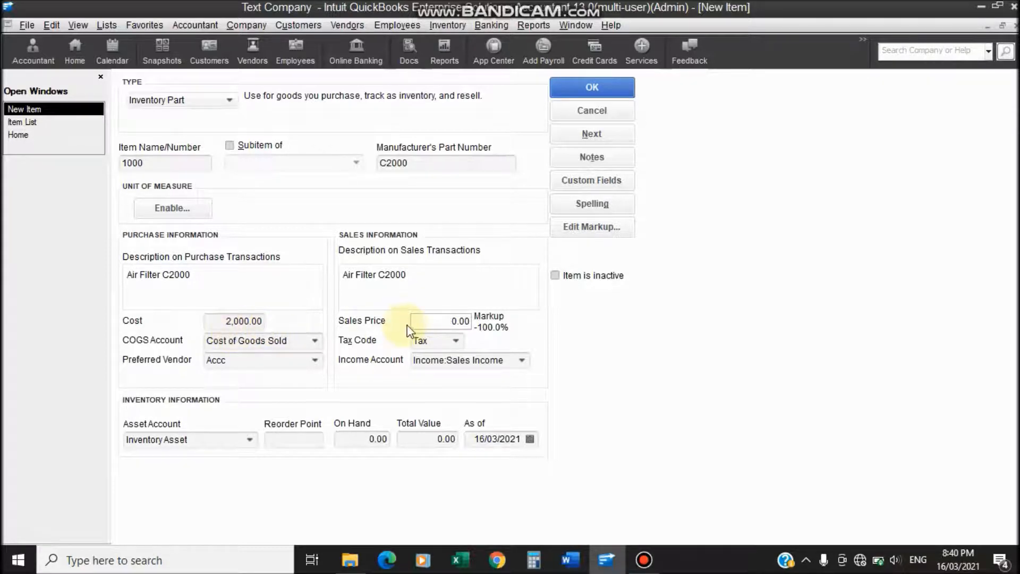
{"action": "double_click", "coordinate": [455, 321]}
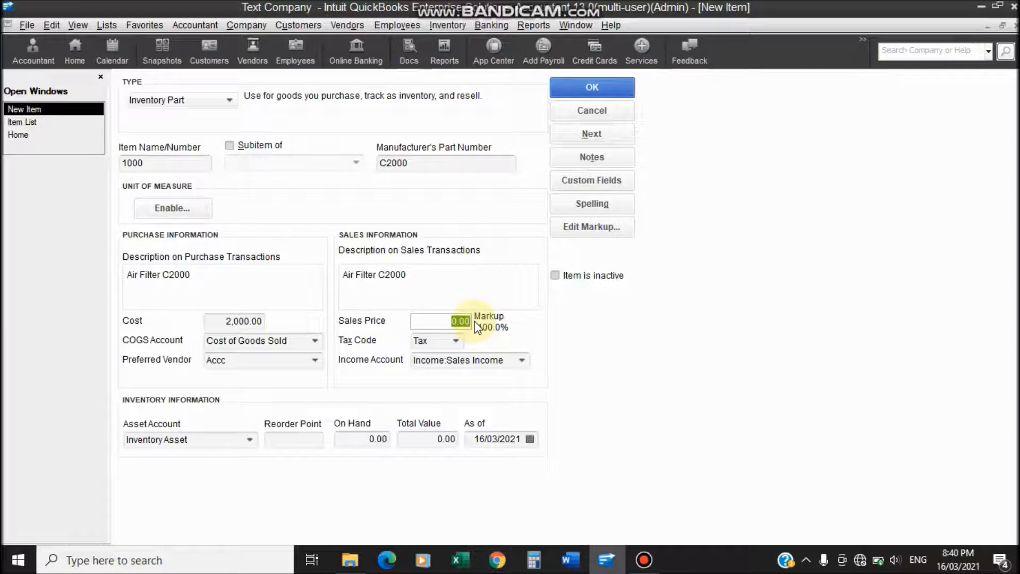
{"action": "type", "text": "25000"}
{"action": "key", "text": "Tab"}
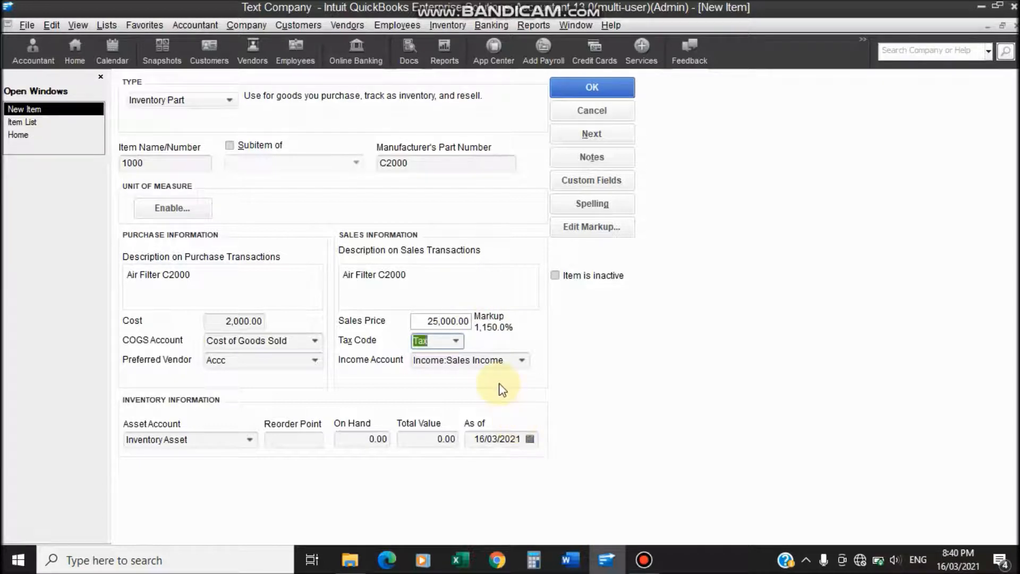
{"action": "left_click", "coordinate": [442, 321]}
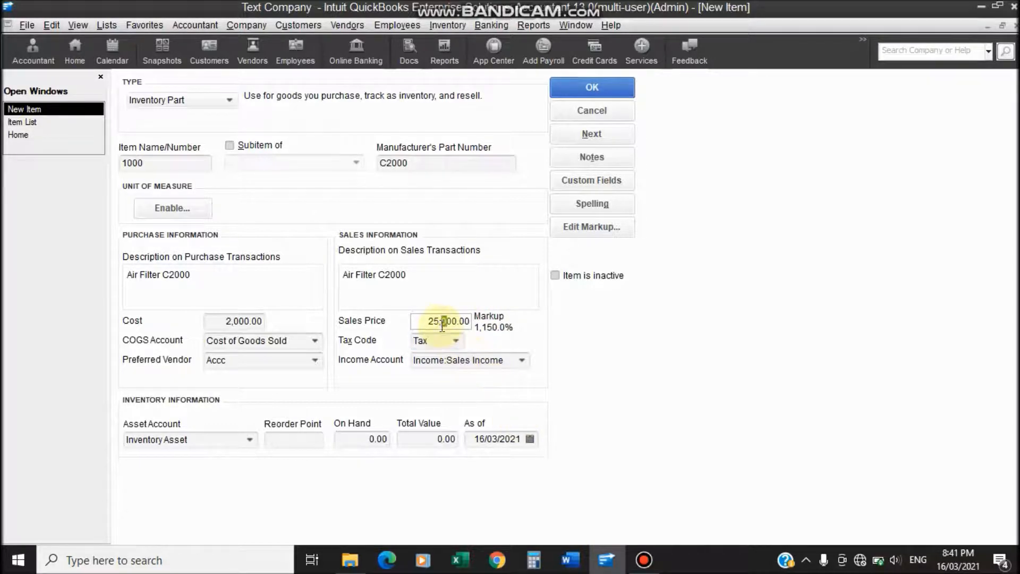
{"action": "key", "text": "Delete"}
Set the item's tax code to Non and keep Sales Income as its income account.
{"action": "left_click", "coordinate": [442, 344]}
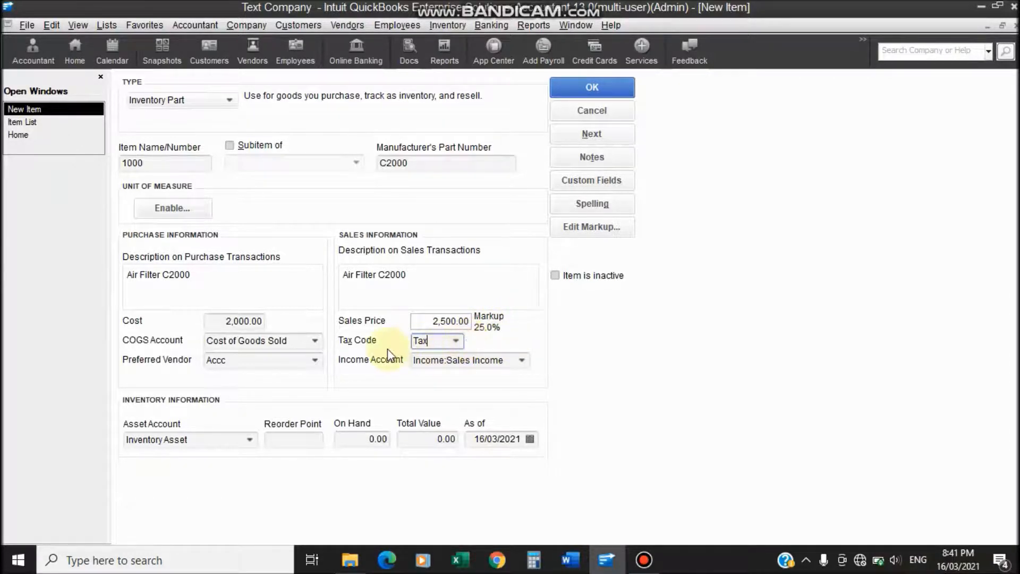
{"action": "left_click", "coordinate": [455, 341]}
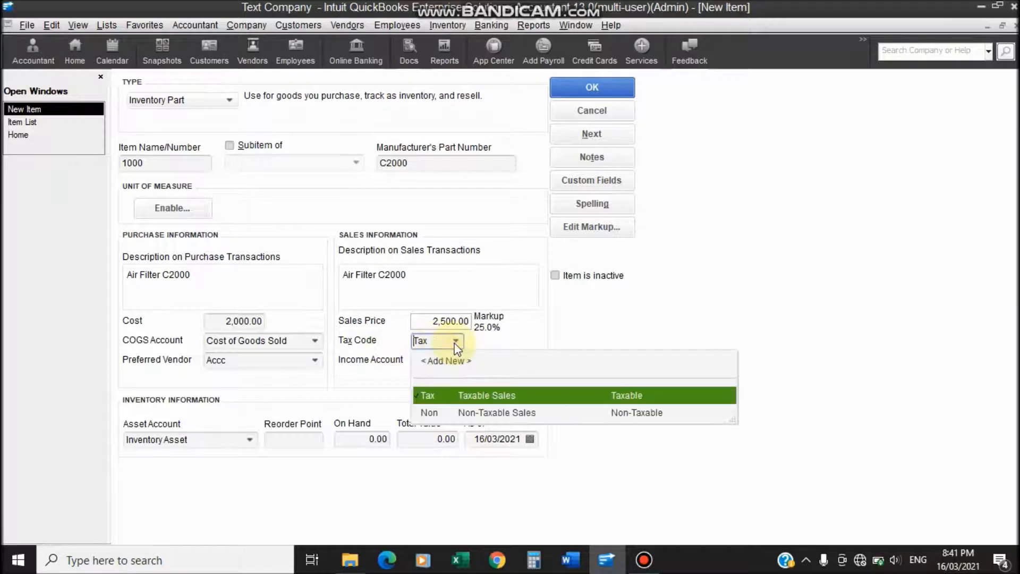
{"action": "left_click", "coordinate": [451, 413]}
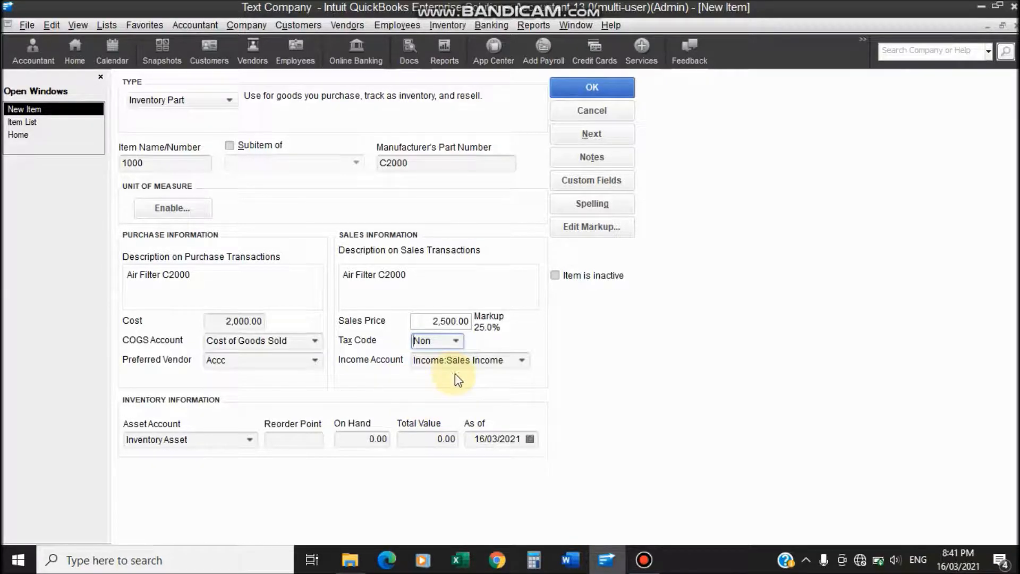
{"action": "left_click", "coordinate": [522, 366]}
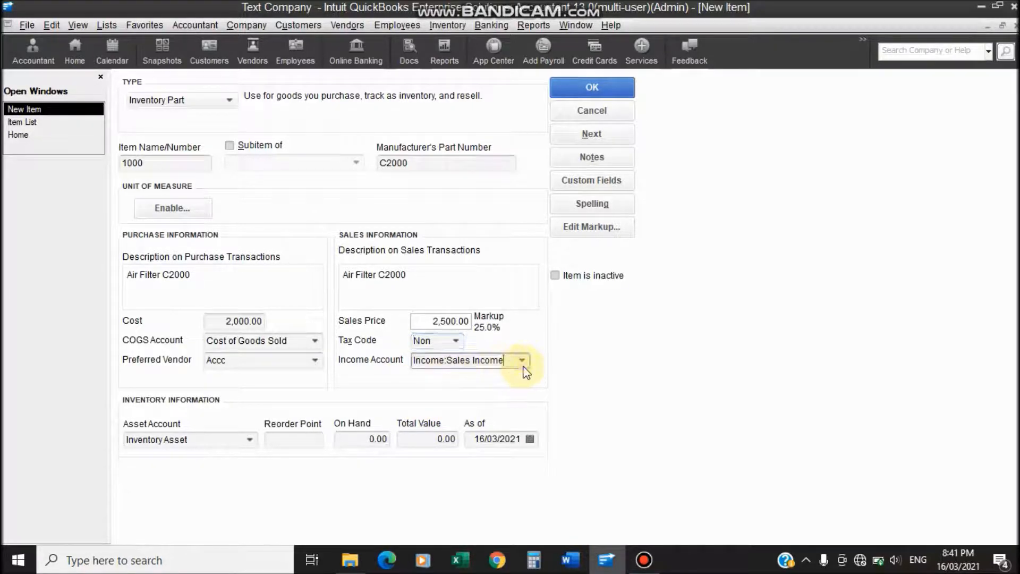
{"action": "left_click", "coordinate": [521, 362]}
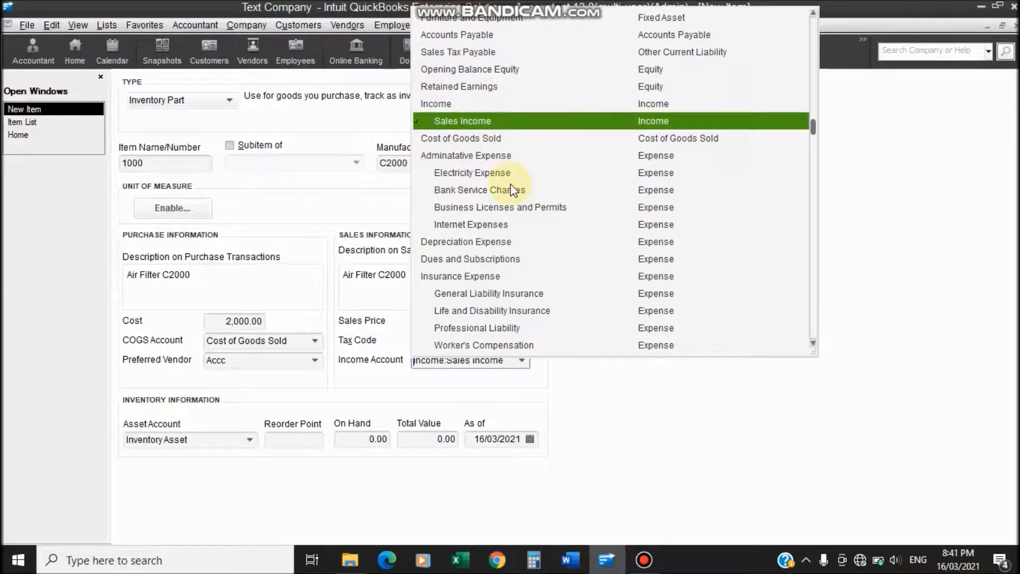
{"action": "left_click", "coordinate": [278, 410]}
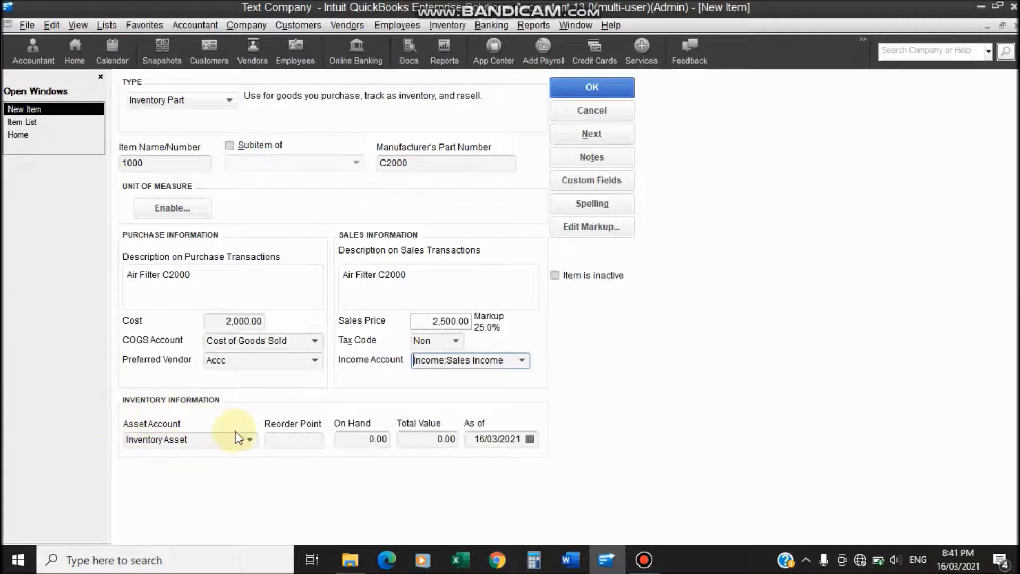
Choose Inventory Asset as the item's asset account in the inventory information.
{"action": "left_click", "coordinate": [250, 441]}
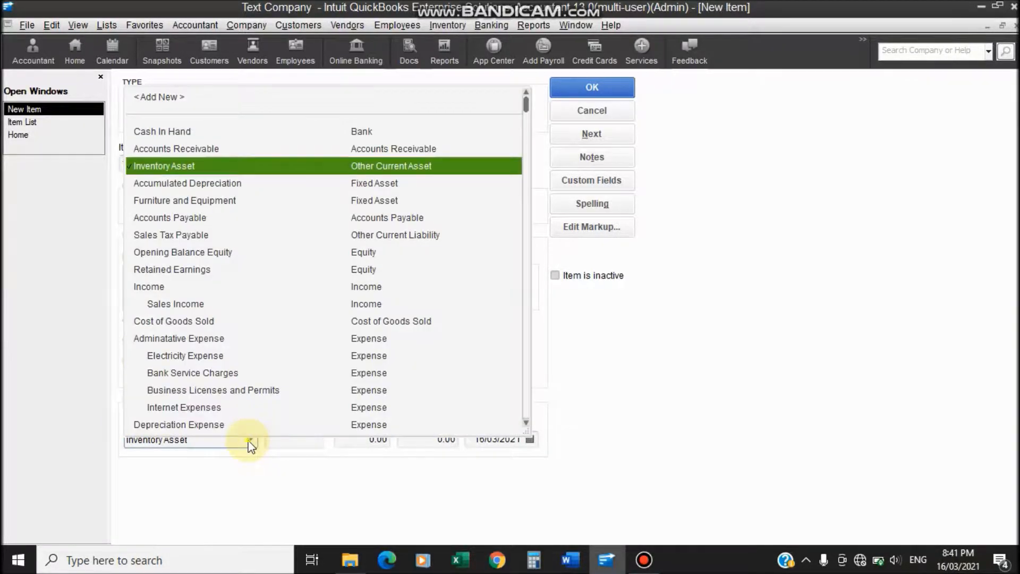
{"action": "left_click", "coordinate": [250, 441]}
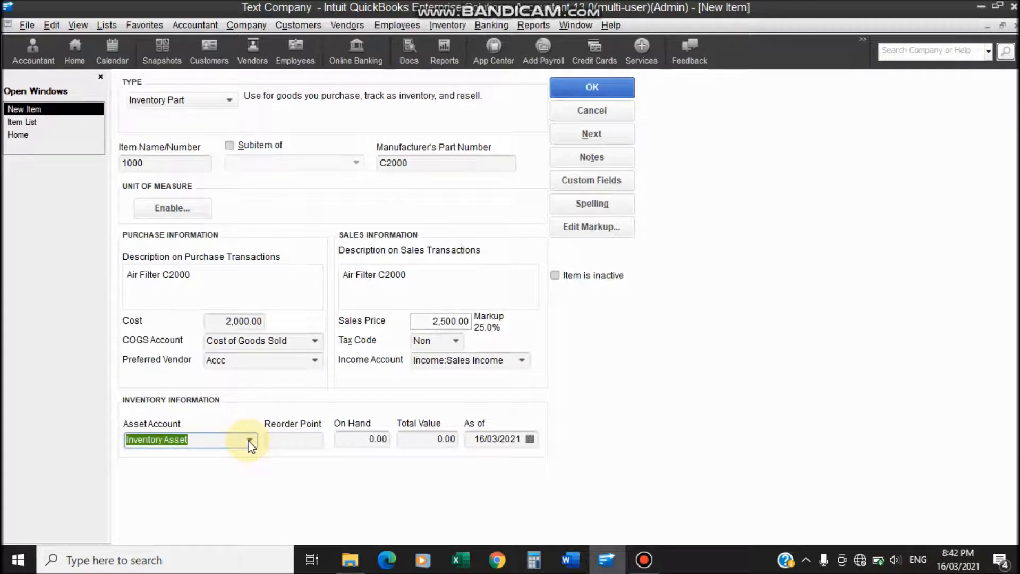
{"action": "left_click", "coordinate": [280, 440]}
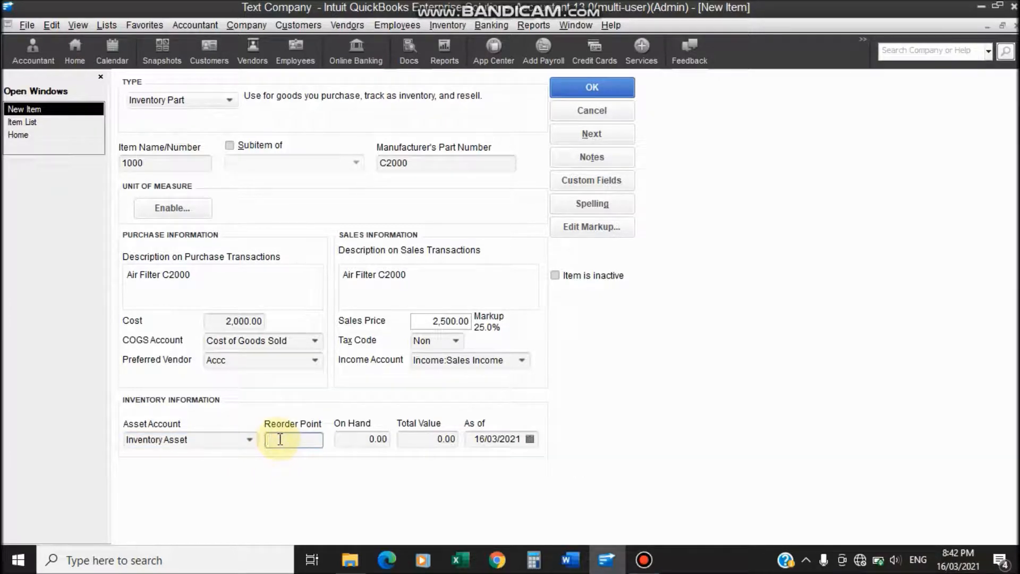
{"action": "left_click", "coordinate": [248, 440]}
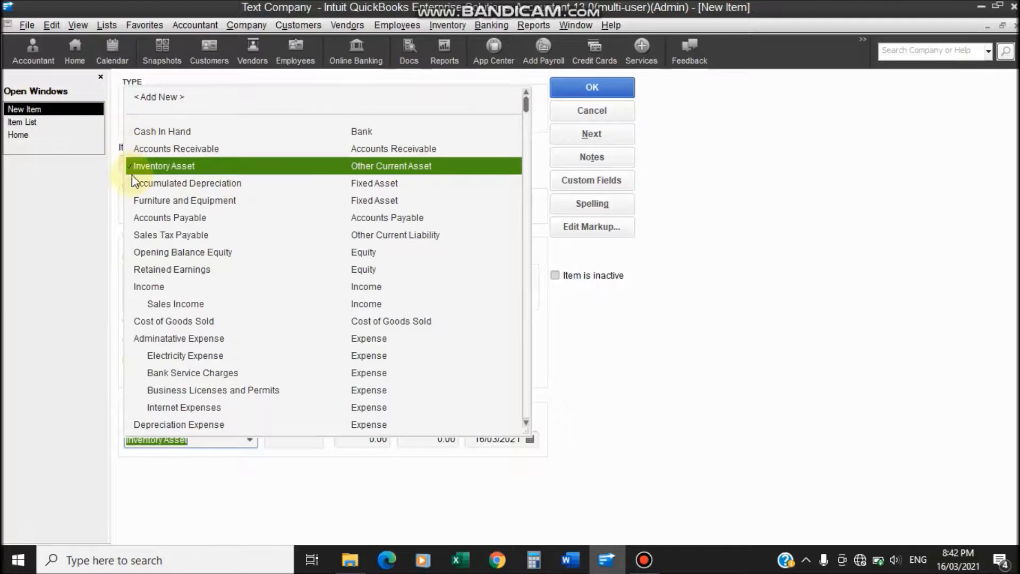
{"action": "left_click", "coordinate": [144, 169]}
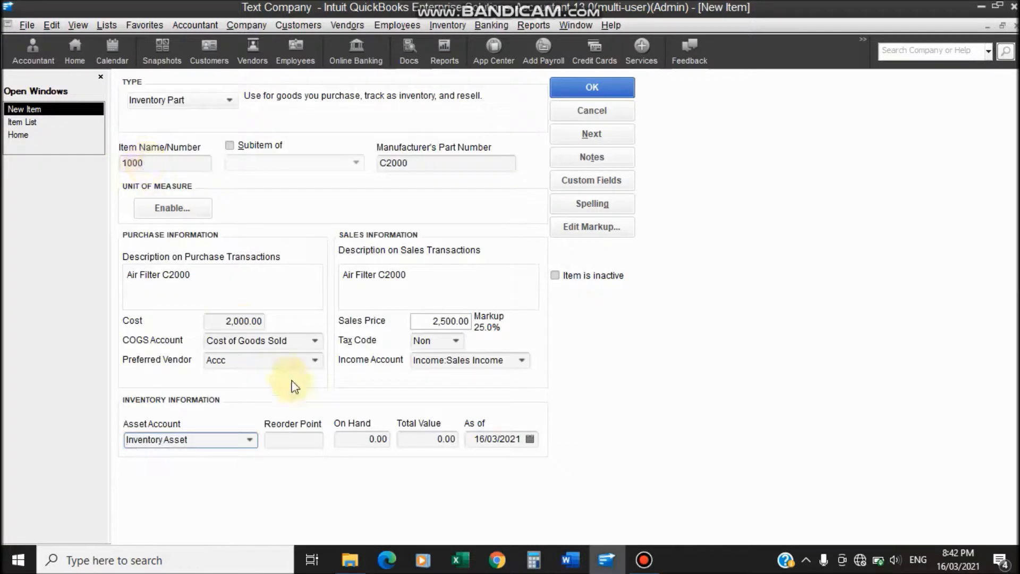
Set the reorder point to 10 and the on-hand quantity to 100, and save the inventory part.
{"action": "left_click", "coordinate": [304, 437]}
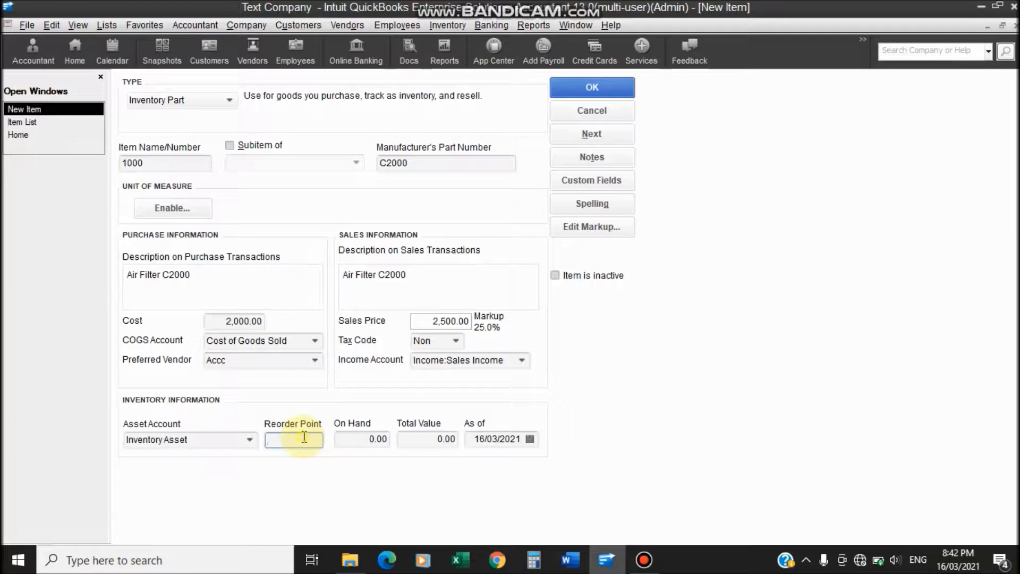
{"action": "type", "text": "10"}
{"action": "left_click", "coordinate": [346, 445]}
{"action": "left_click_drag", "start_coordinate": [358, 439], "coordinate": [390, 443]}
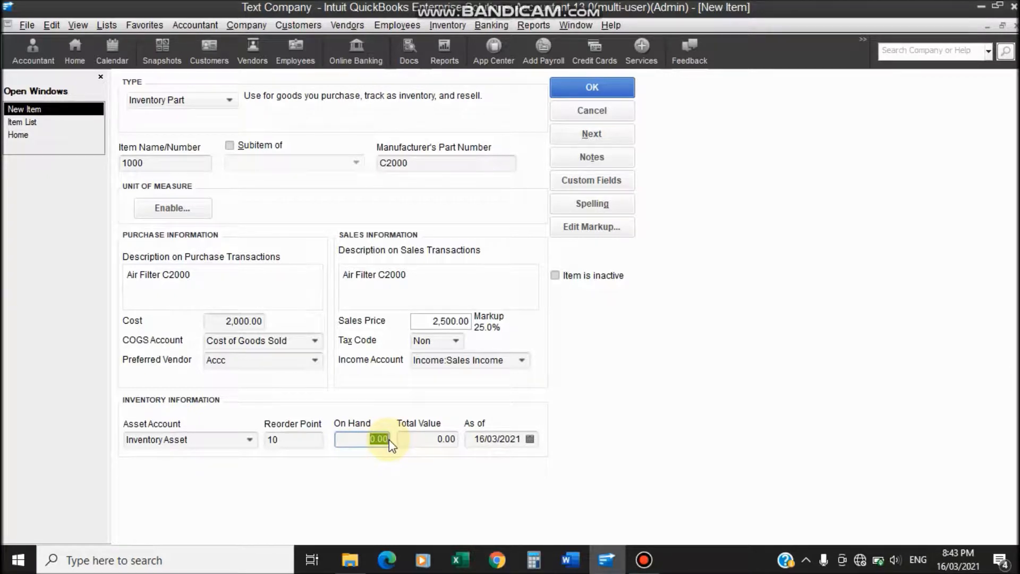
{"action": "type", "text": "100"}
{"action": "left_click", "coordinate": [426, 443]}
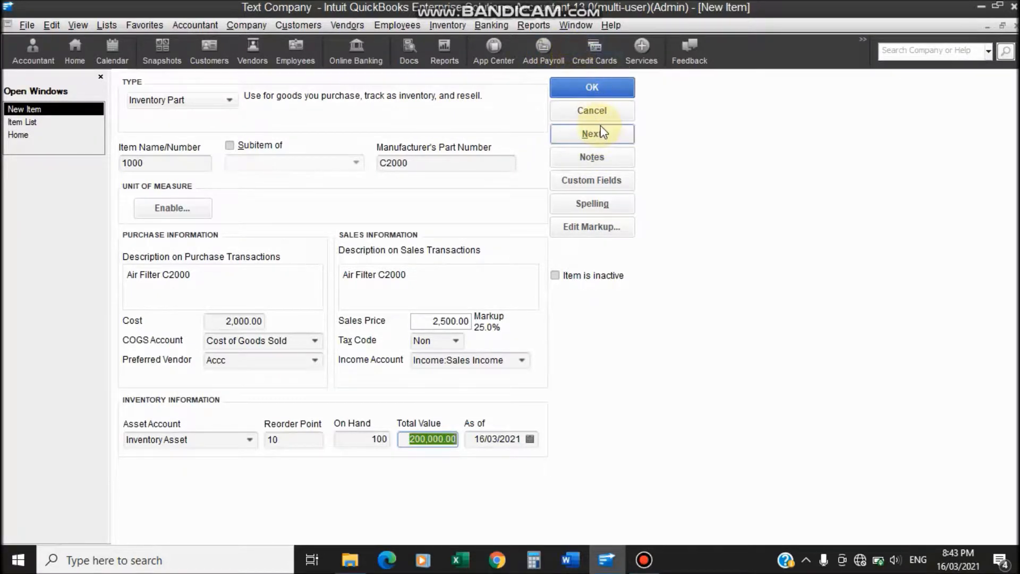
{"action": "left_click", "coordinate": [606, 90]}
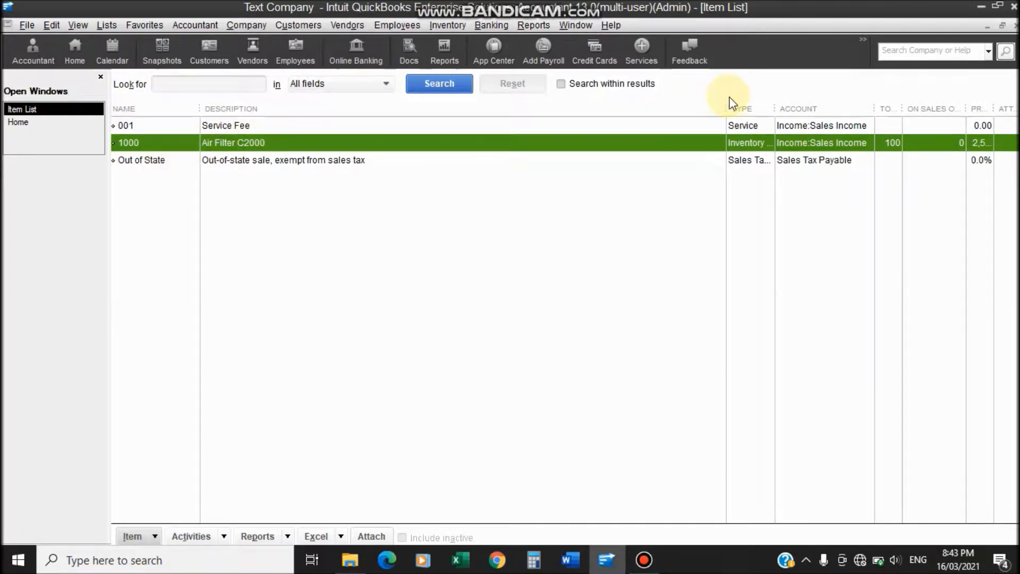
Resize the Item List columns so that the type, account, total quantity on hand and price can be read in full.
{"action": "left_click_drag", "start_coordinate": [726, 106], "coordinate": [445, 122]}
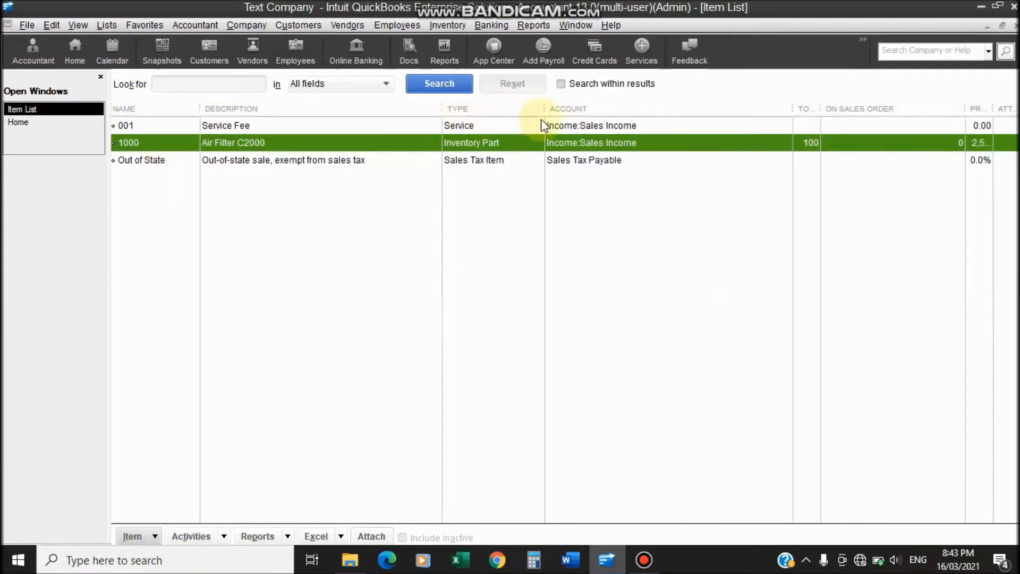
{"action": "left_click_drag", "start_coordinate": [542, 112], "coordinate": [628, 110]}
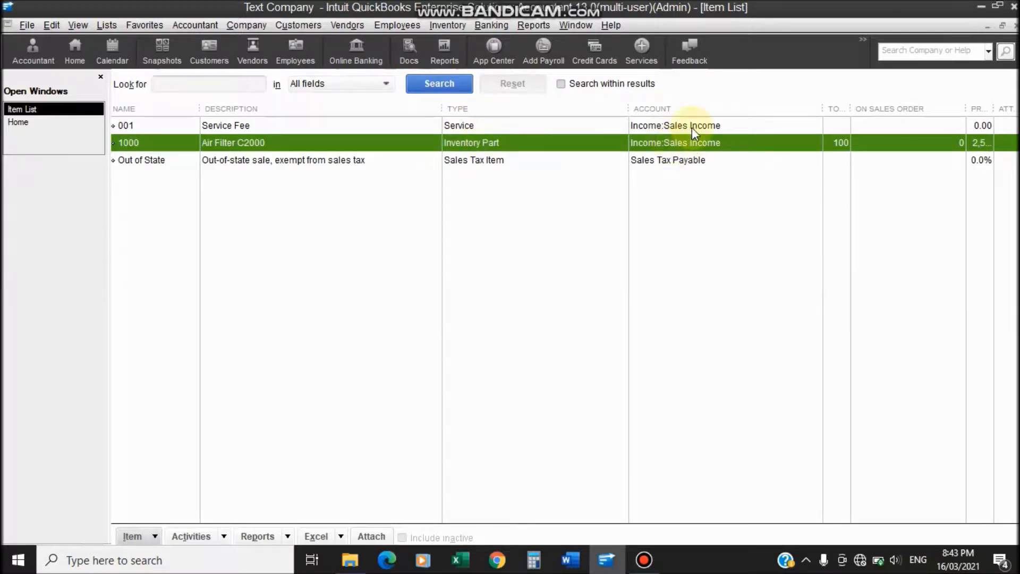
{"action": "left_click_drag", "start_coordinate": [850, 108], "coordinate": [934, 102]}
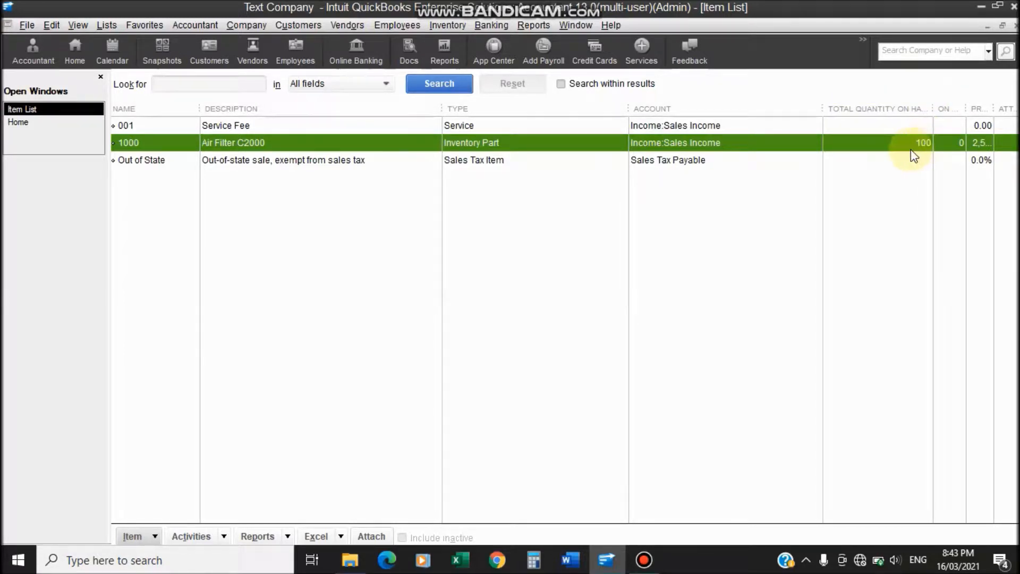
{"action": "left_click_drag", "start_coordinate": [821, 108], "coordinate": [757, 111]}
{"action": "left_click_drag", "start_coordinate": [962, 108], "coordinate": [919, 110]}
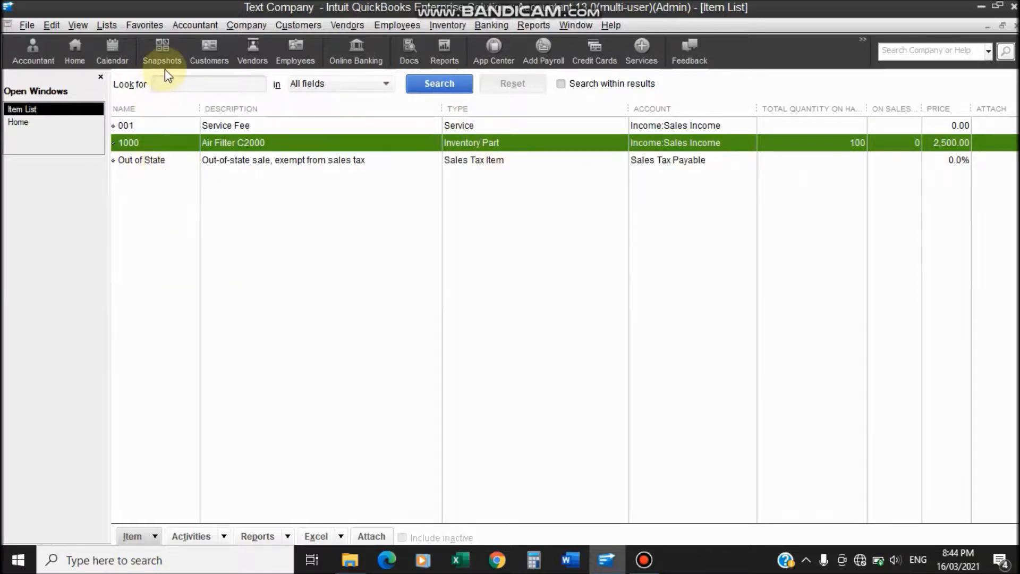
Search all fields of the Item List for item 1000, and repeat the search for item 001.
{"action": "left_click", "coordinate": [174, 82]}
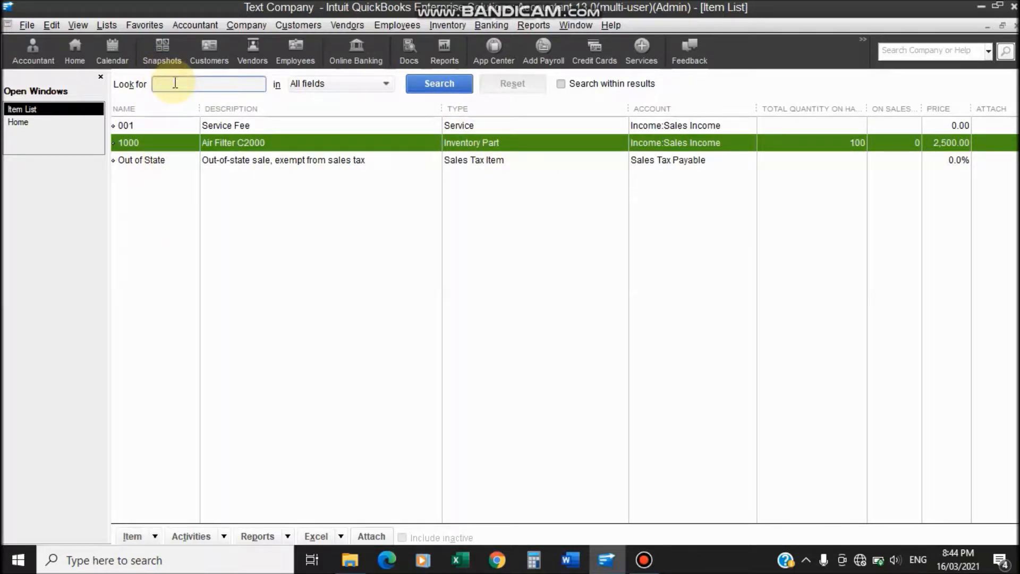
{"action": "type", "text": "1000"}
{"action": "key", "text": "Return"}
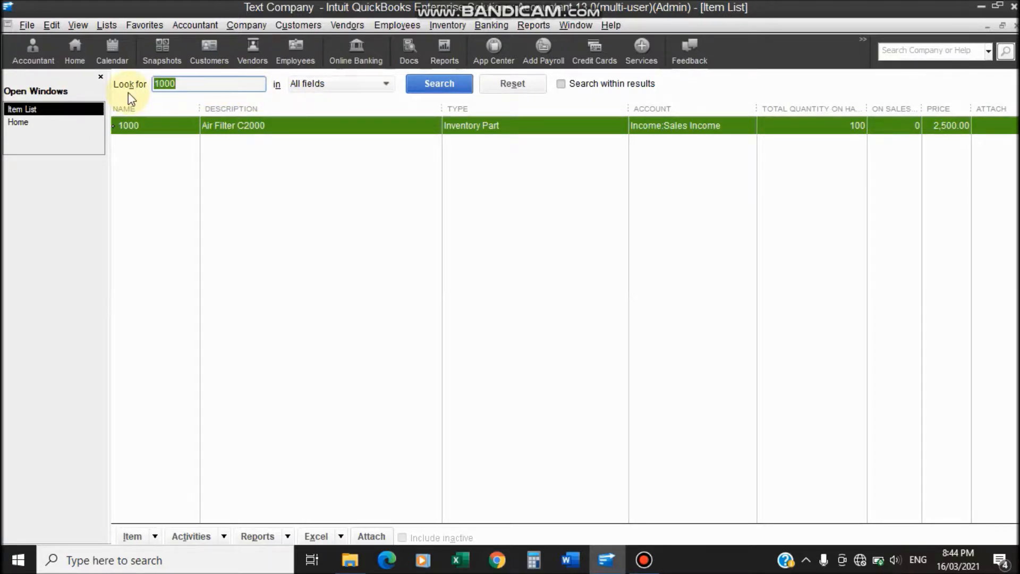
{"action": "type", "text": "001"}
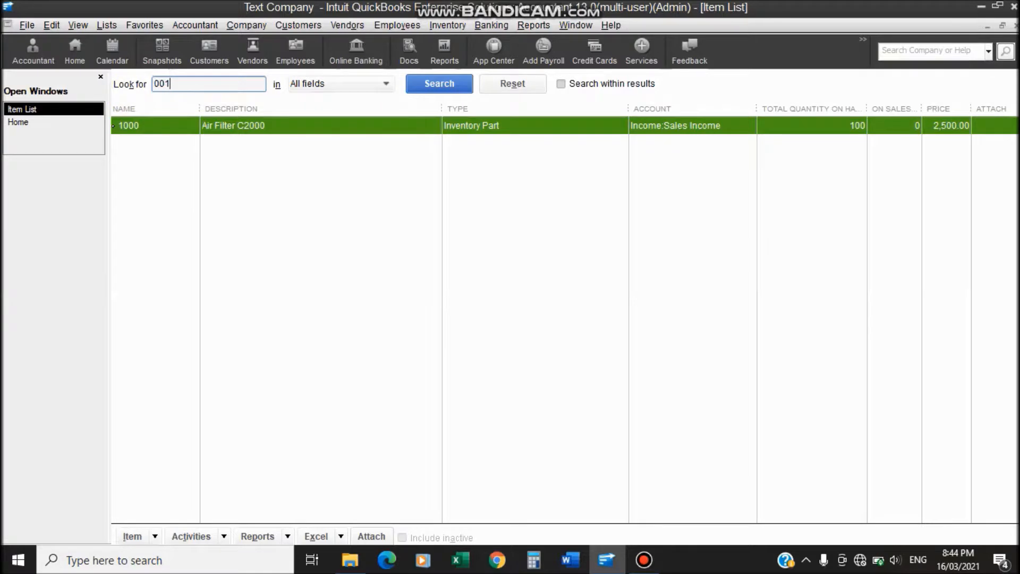
{"action": "key", "text": "Return"}
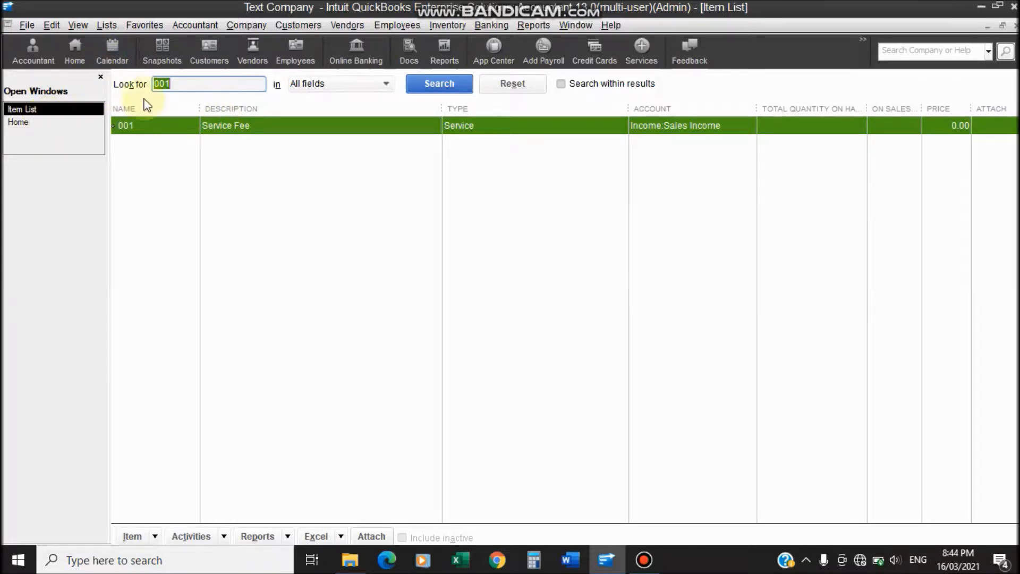
Open a blank customer invoice and enter item code 1000 on its first line.
{"action": "left_click", "coordinate": [91, 122]}
{"action": "left_click", "coordinate": [261, 314]}
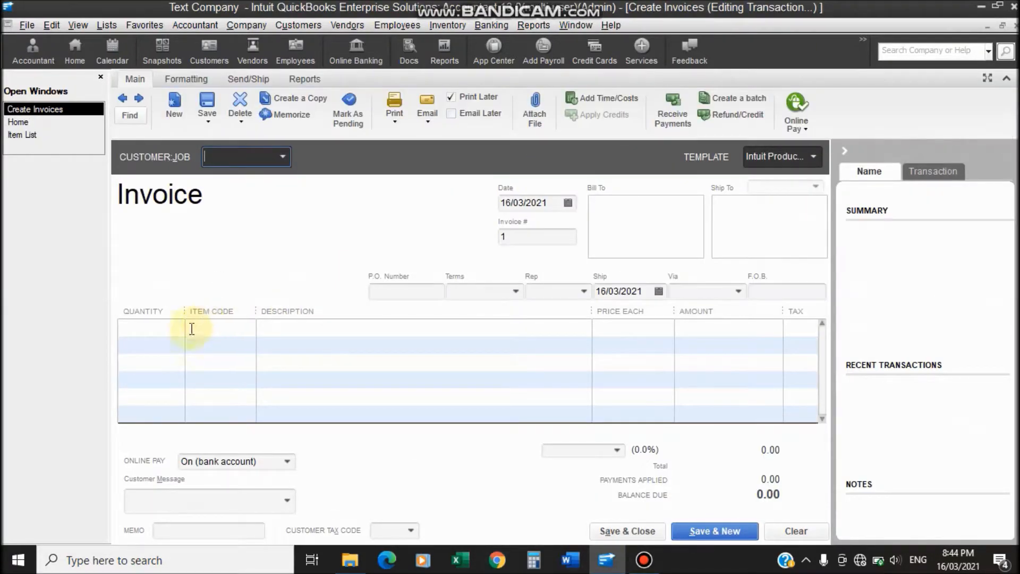
{"action": "left_click", "coordinate": [210, 329]}
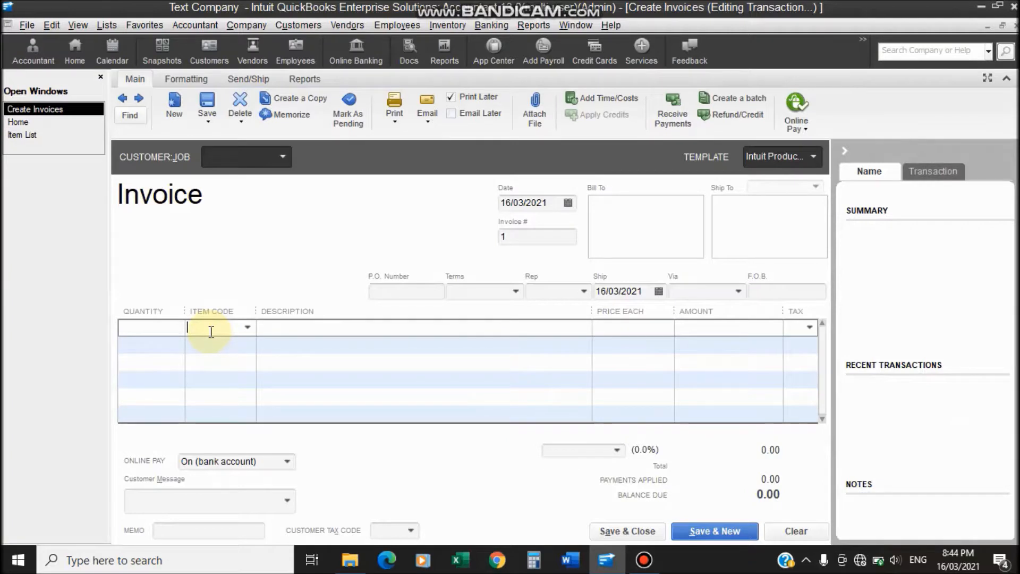
{"action": "type", "text": "1000"}
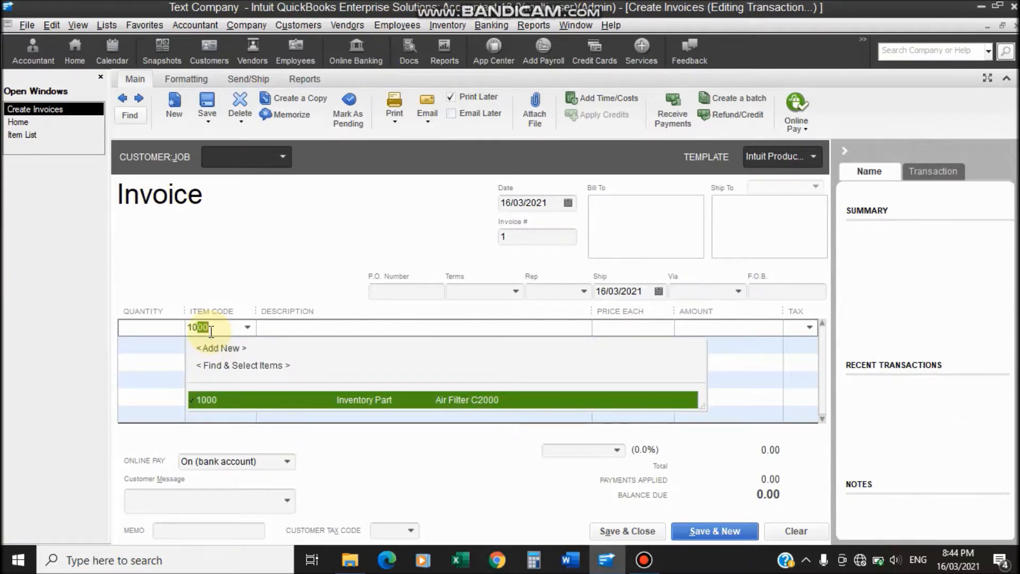
{"action": "key", "text": "Tab"}
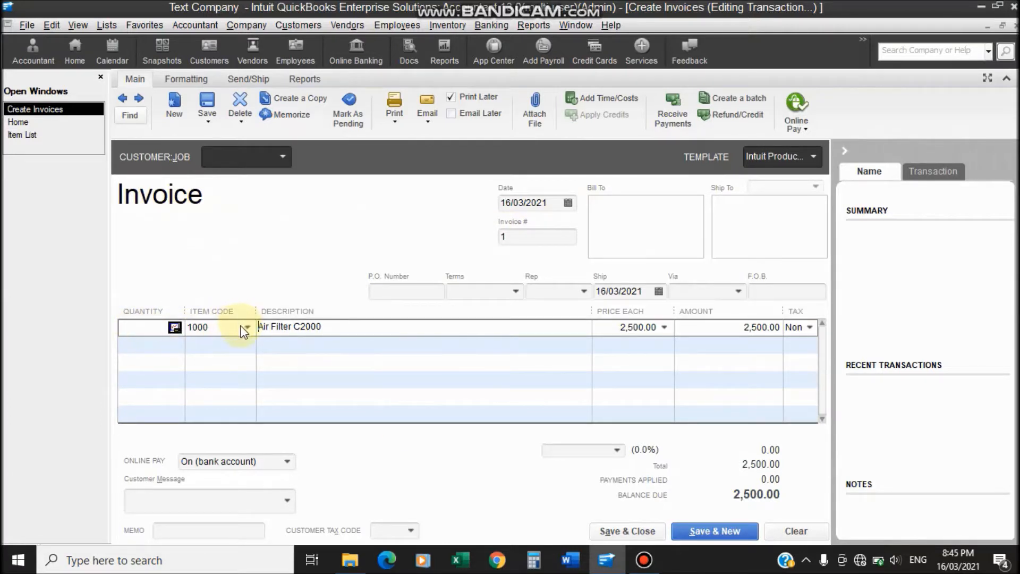
Add service item 001 on the second line of the invoice.
{"action": "left_click", "coordinate": [234, 344]}
{"action": "type", "text": "001"}
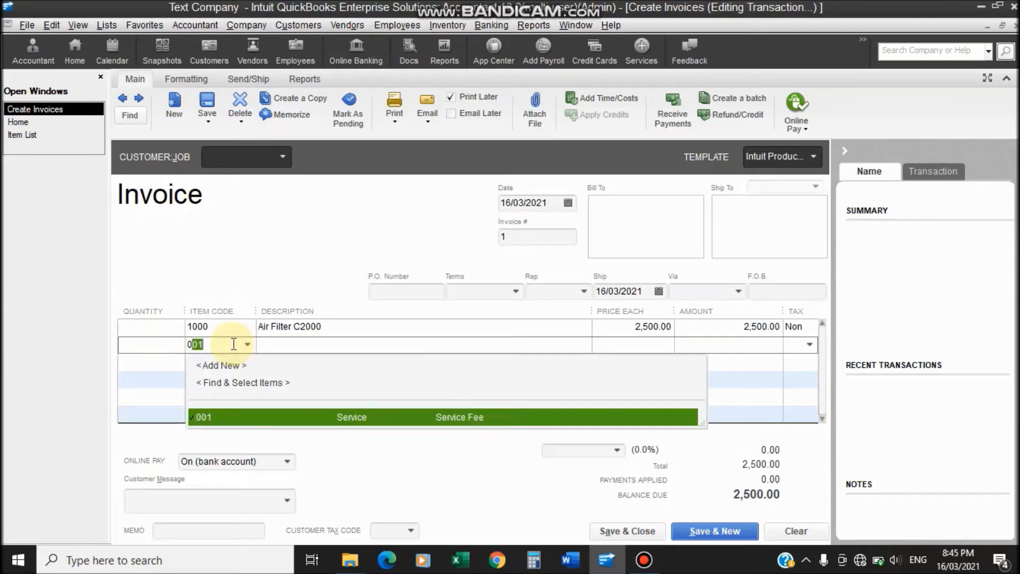
{"action": "left_click", "coordinate": [273, 418]}
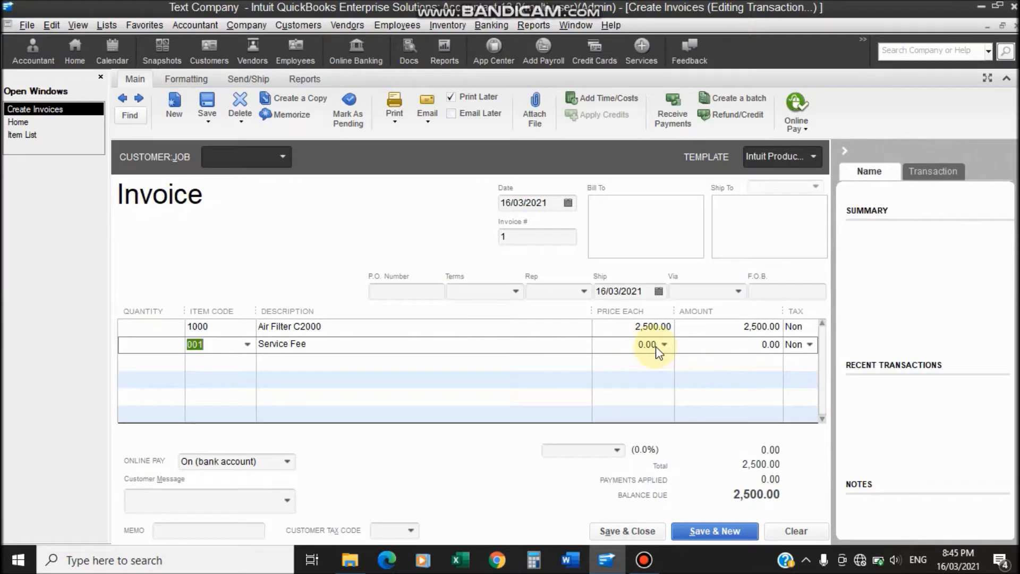
Try a price of 200000 on the Service Fee line, and close the invoice without saving it.
{"action": "left_click", "coordinate": [629, 351]}
{"action": "type", "text": "200000"}
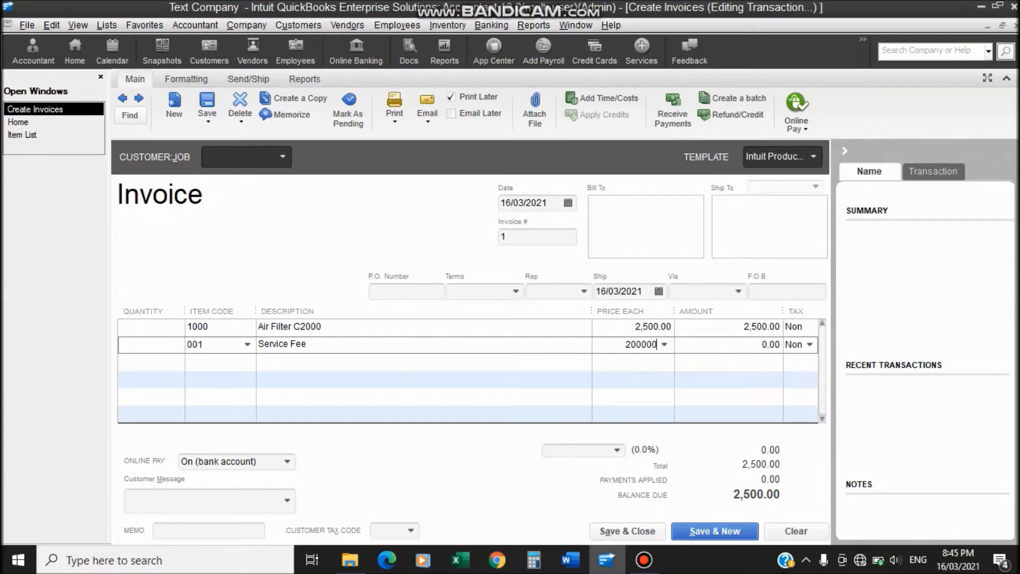
{"action": "key", "text": "BackSpace"}
{"action": "key", "text": "BackSpace"}
{"action": "key", "text": "BackSpace"}
{"action": "key", "text": "BackSpace"}
{"action": "key", "text": "BackSpace"}
{"action": "left_click", "coordinate": [741, 159]}
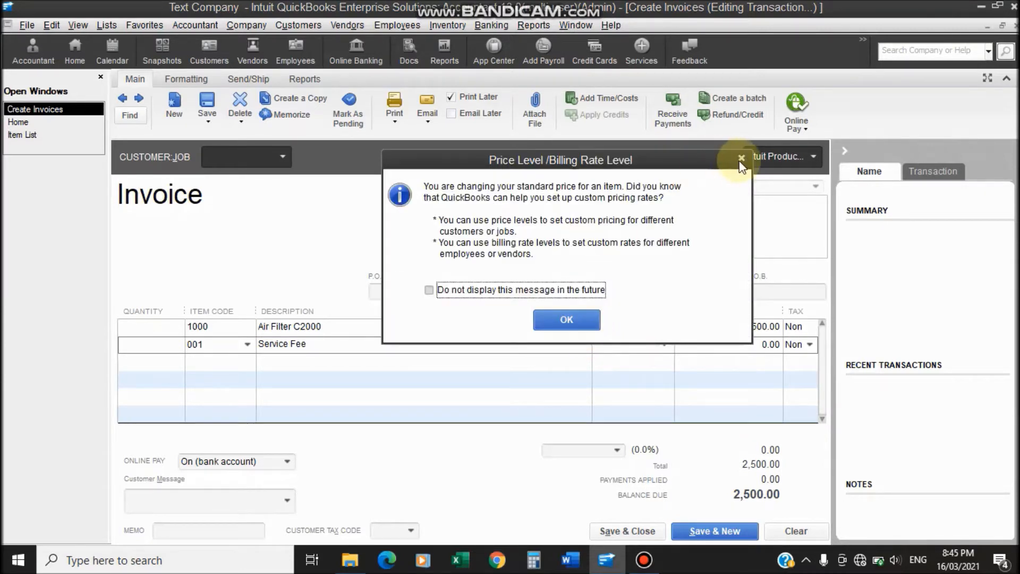
{"action": "key", "text": "Escape"}
{"action": "left_click", "coordinate": [534, 190]}
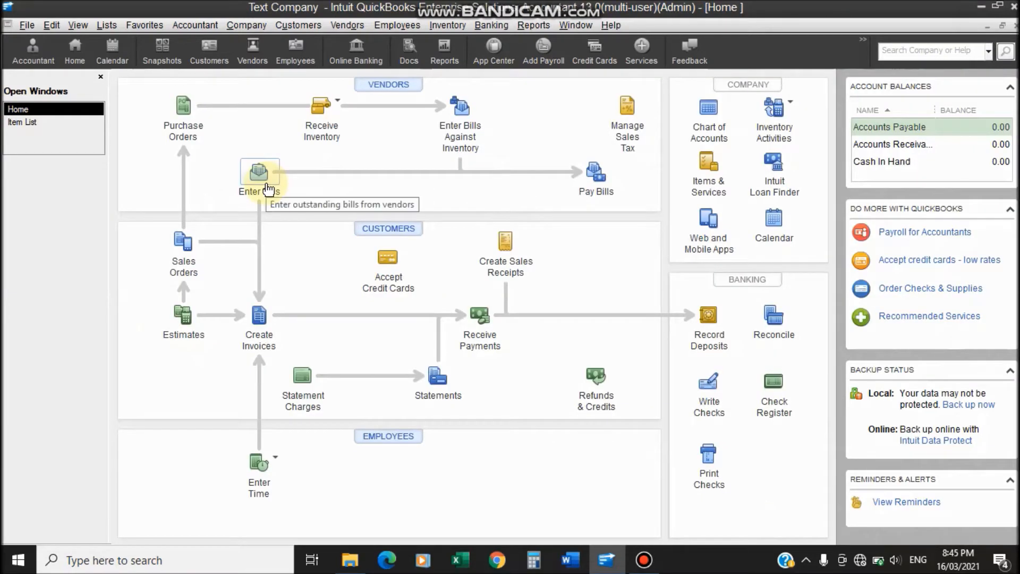
Start a new item from the Item List to examine the available item types, and return to the Home page.
{"action": "left_click", "coordinate": [105, 26]}
{"action": "left_click", "coordinate": [125, 53]}
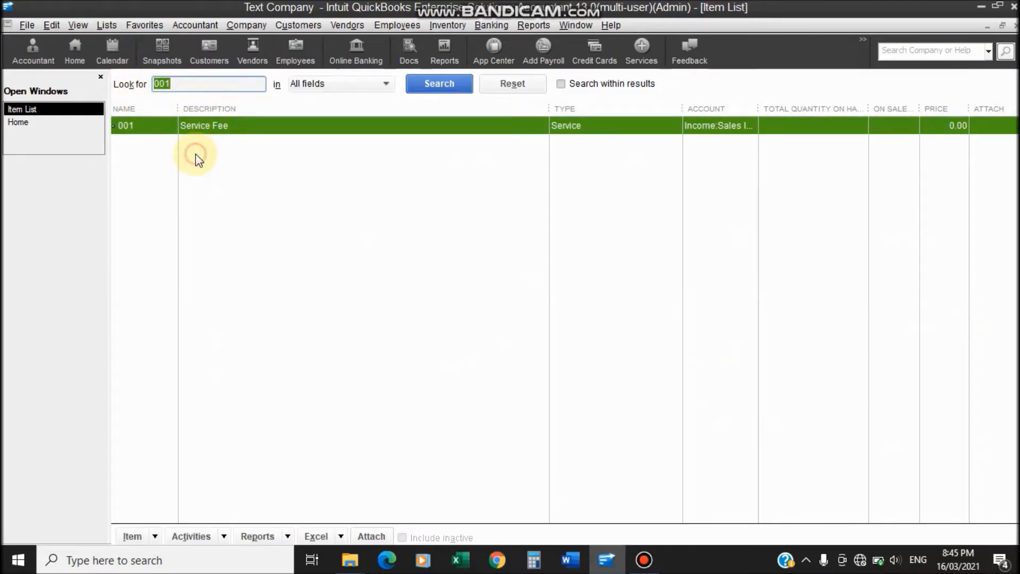
{"action": "right_click", "coordinate": [195, 154]}
{"action": "left_click", "coordinate": [203, 194]}
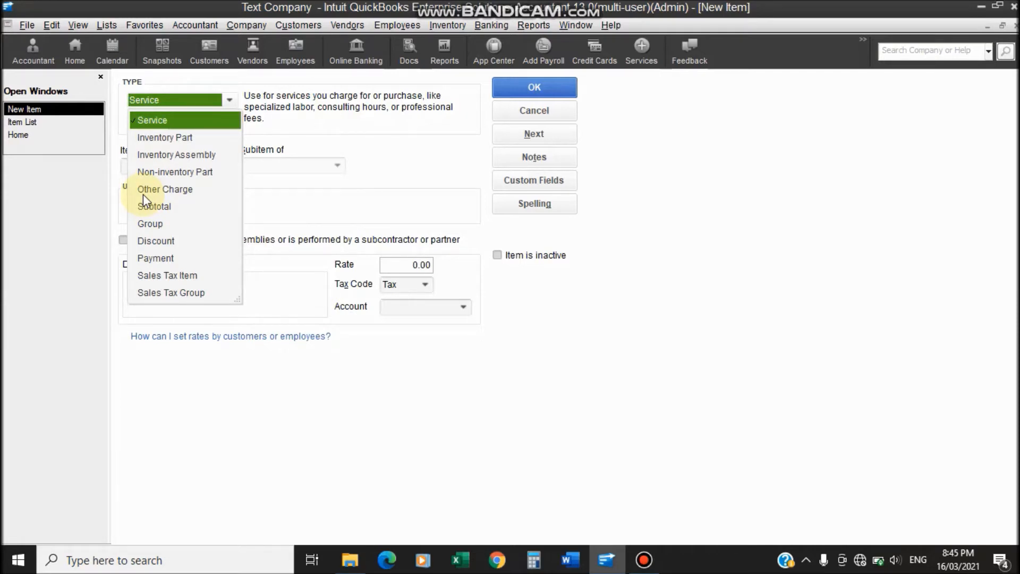
{"action": "left_click", "coordinate": [66, 50]}
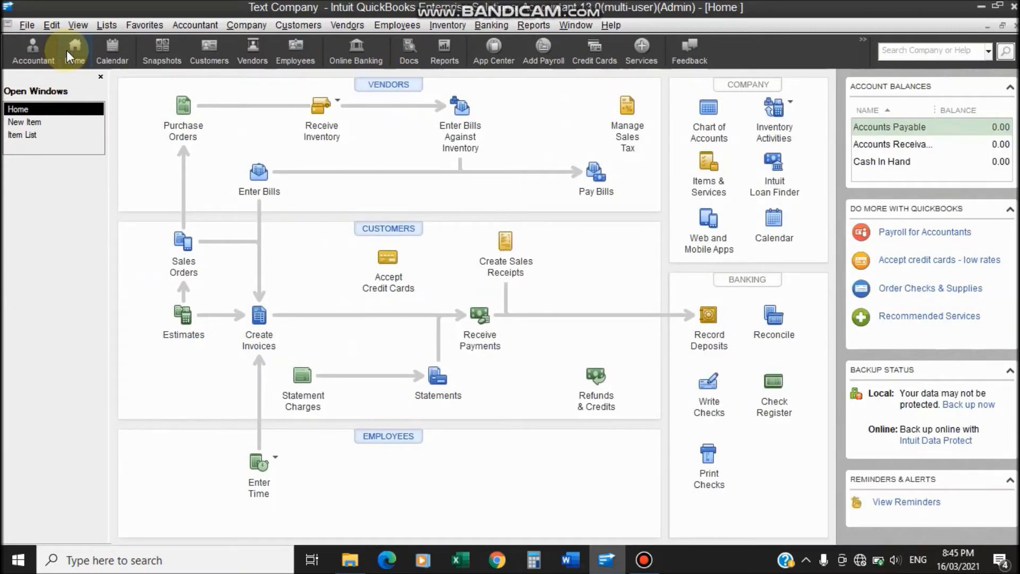